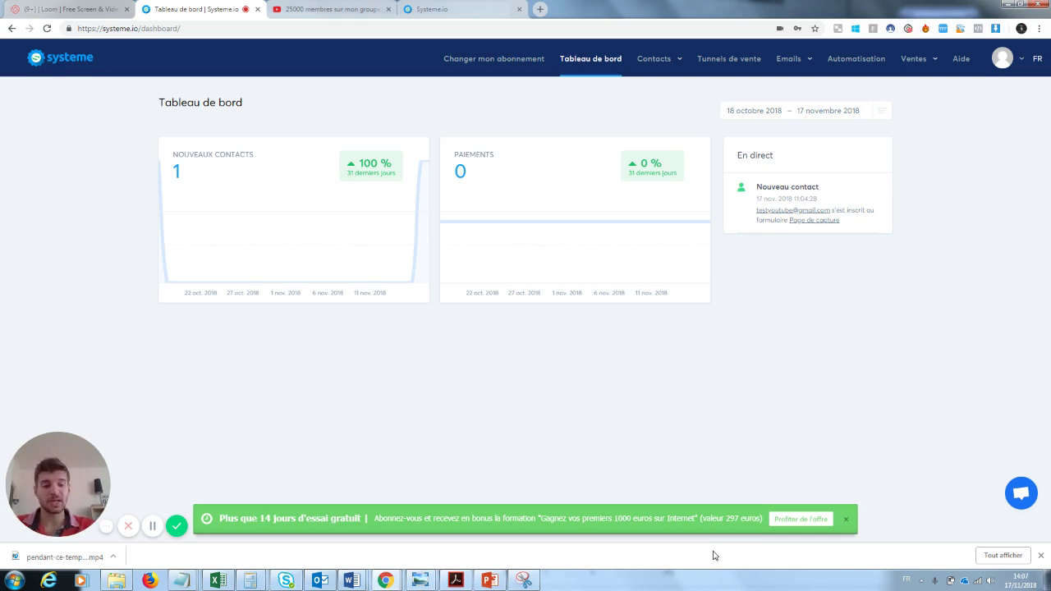
Create a new course in Mes formations, with the name "Test youtube 2" and the description "test youtube"
left_click(845, 519)
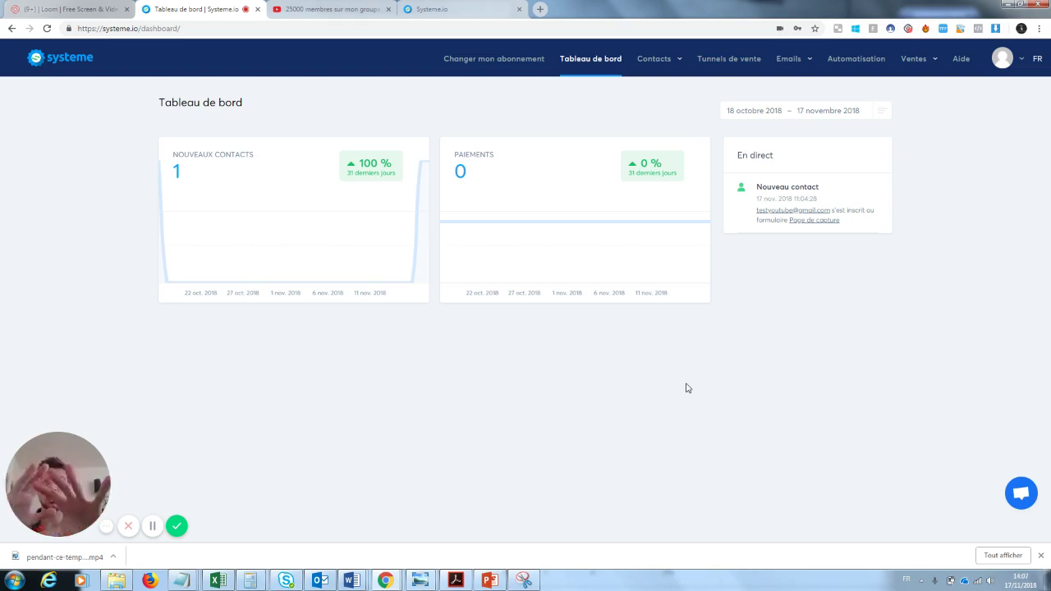
left_click(915, 59)
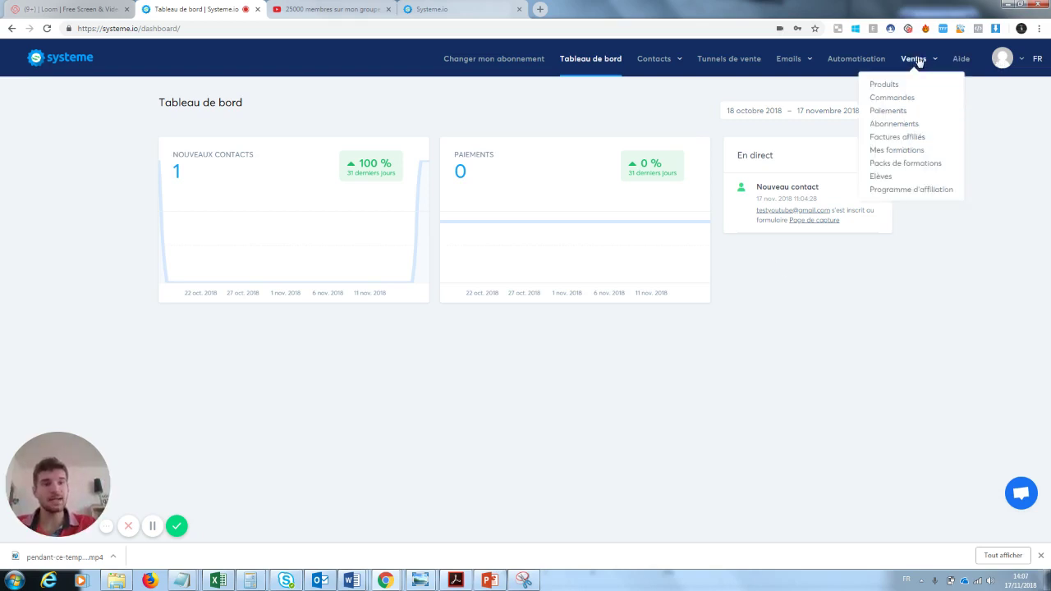
left_click(893, 151)
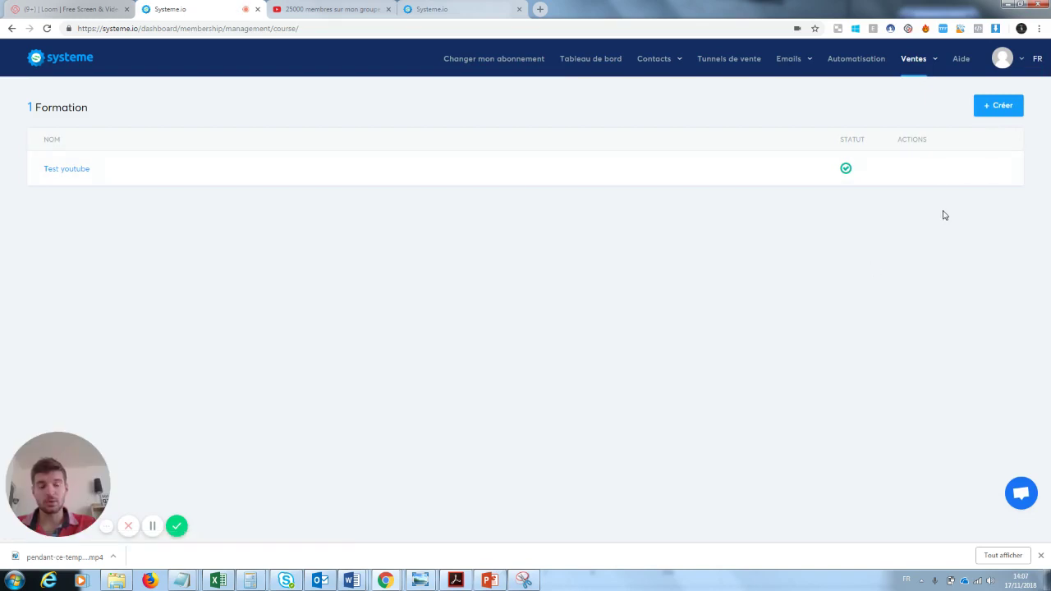
left_click(999, 106)
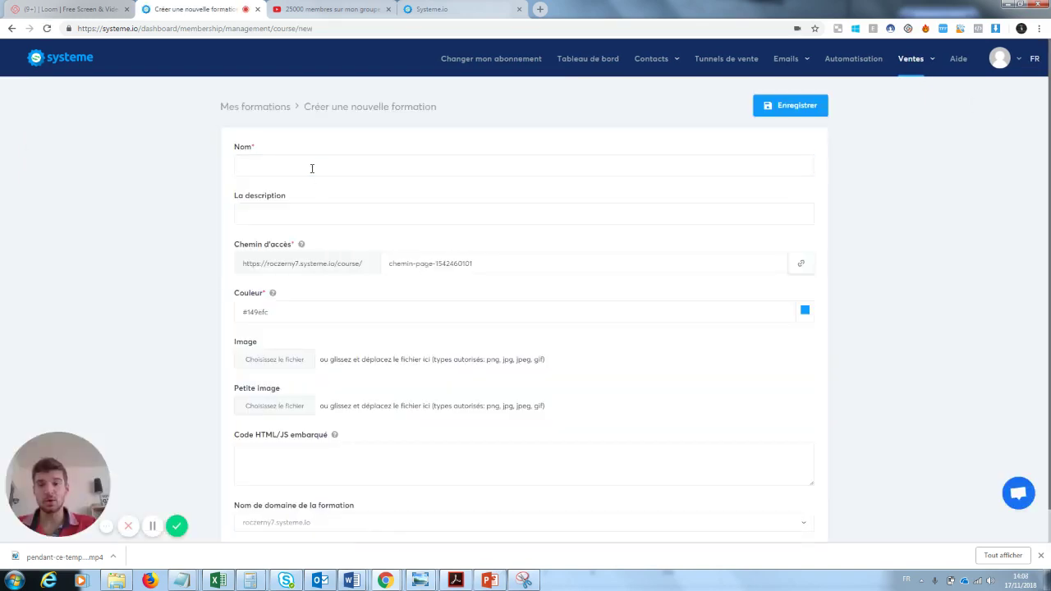
left_click(312, 168)
left_click(301, 190)
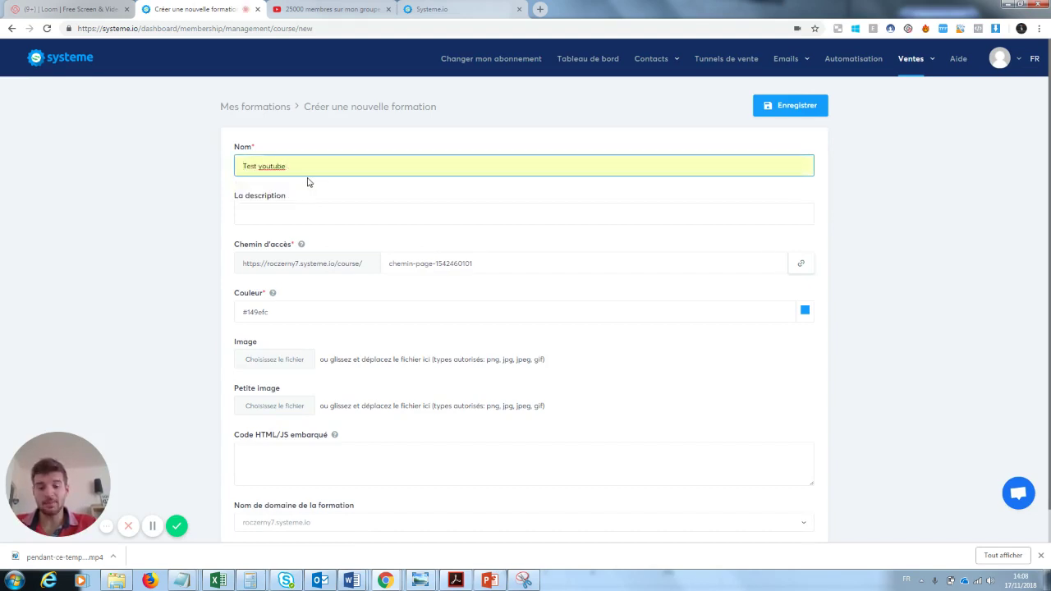
left_click(294, 214)
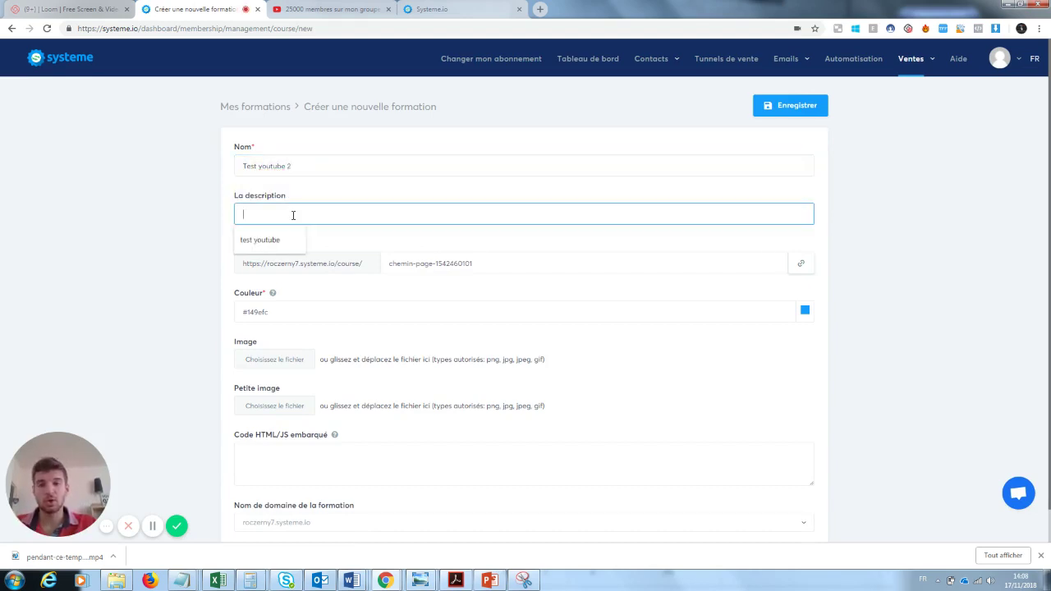
left_click(267, 240)
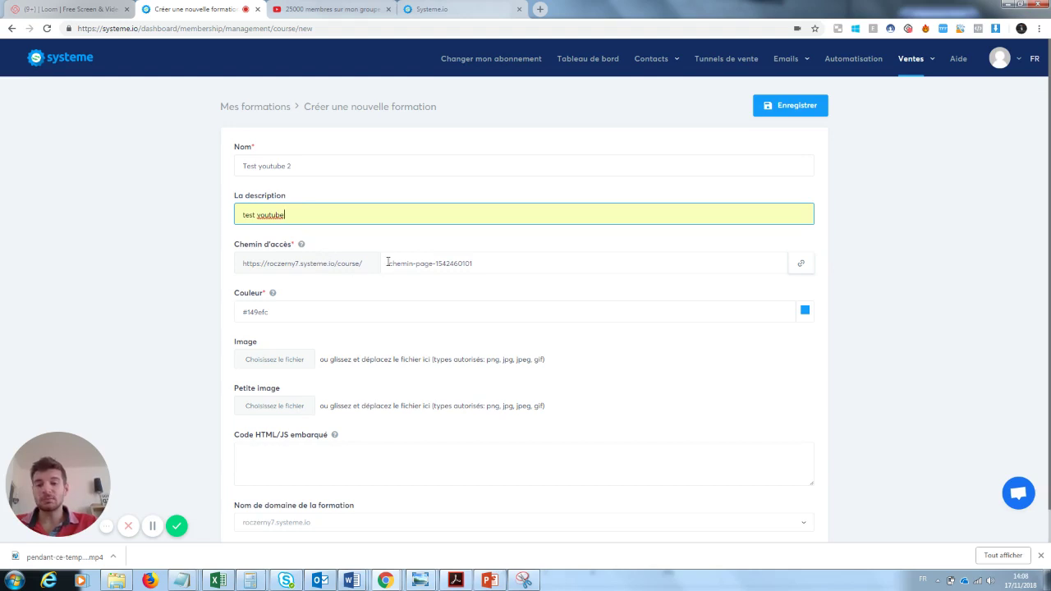
Set the new course's access path to "Testyoutube2" and save the course
left_click_drag(467, 264, 386, 264)
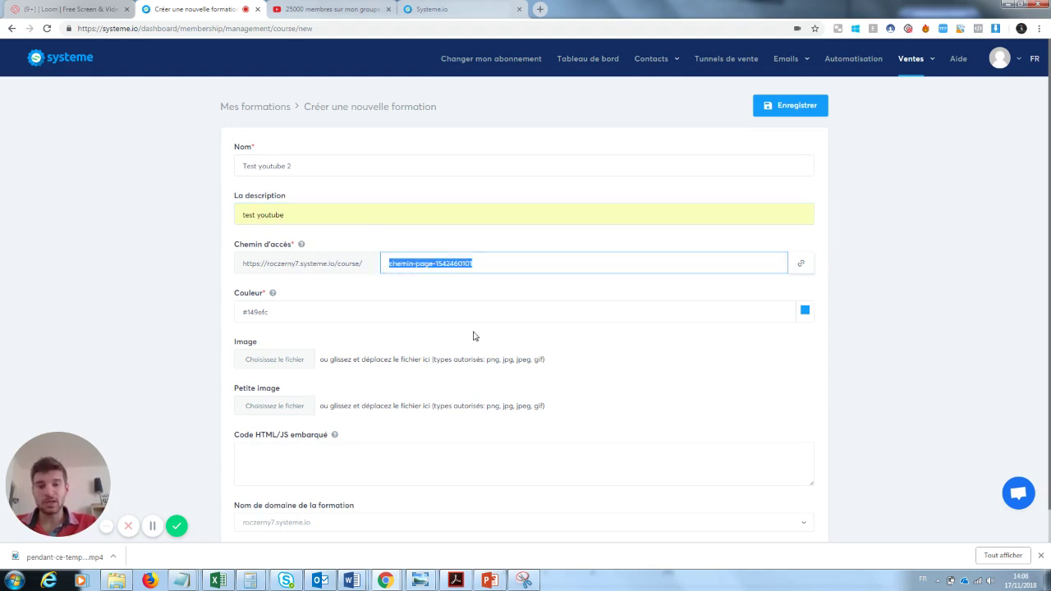
type("Testy")
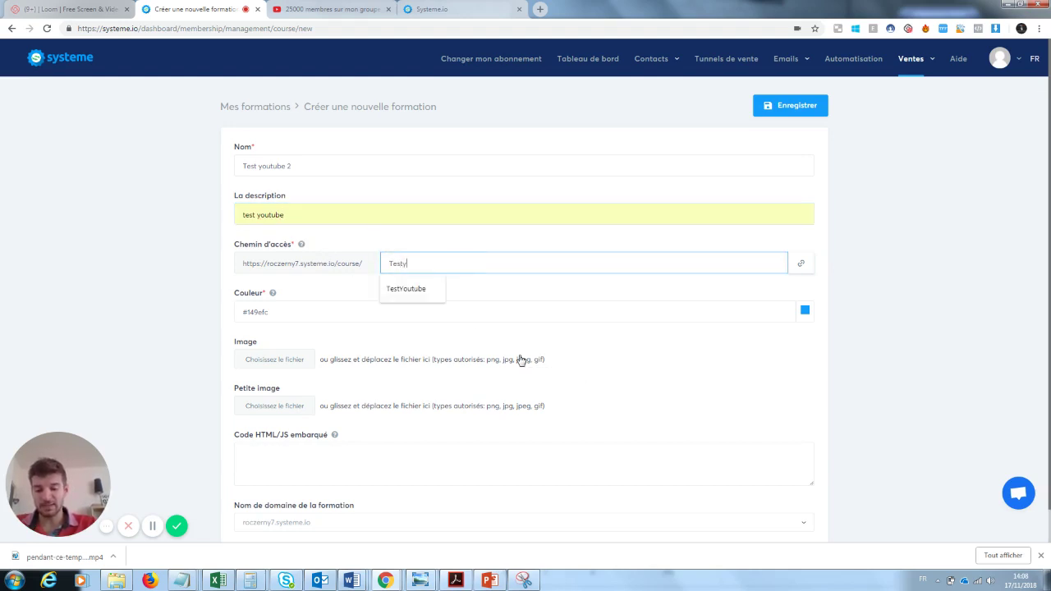
type("outube2")
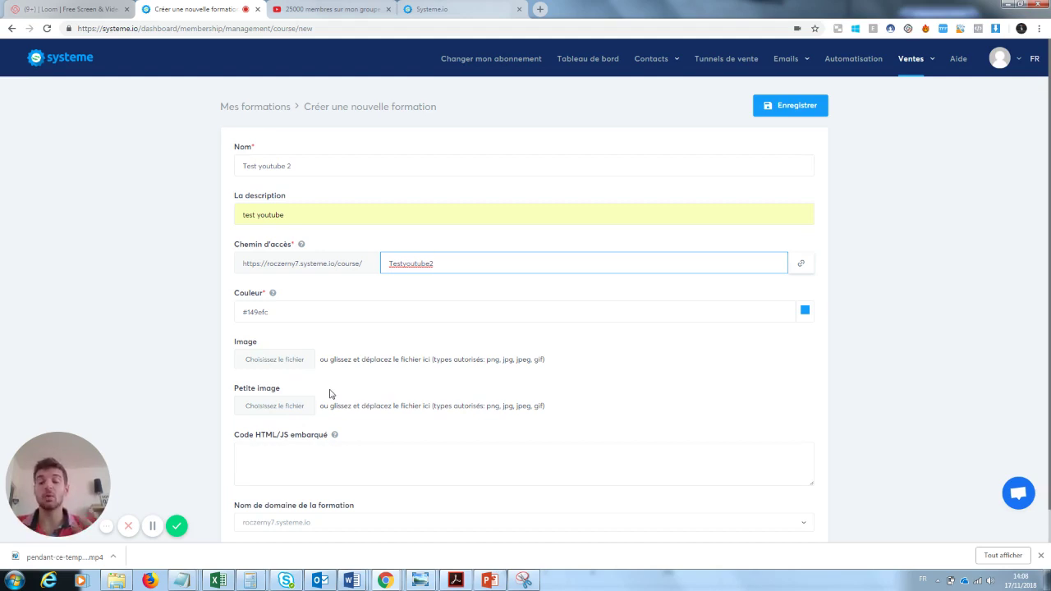
left_click(807, 109)
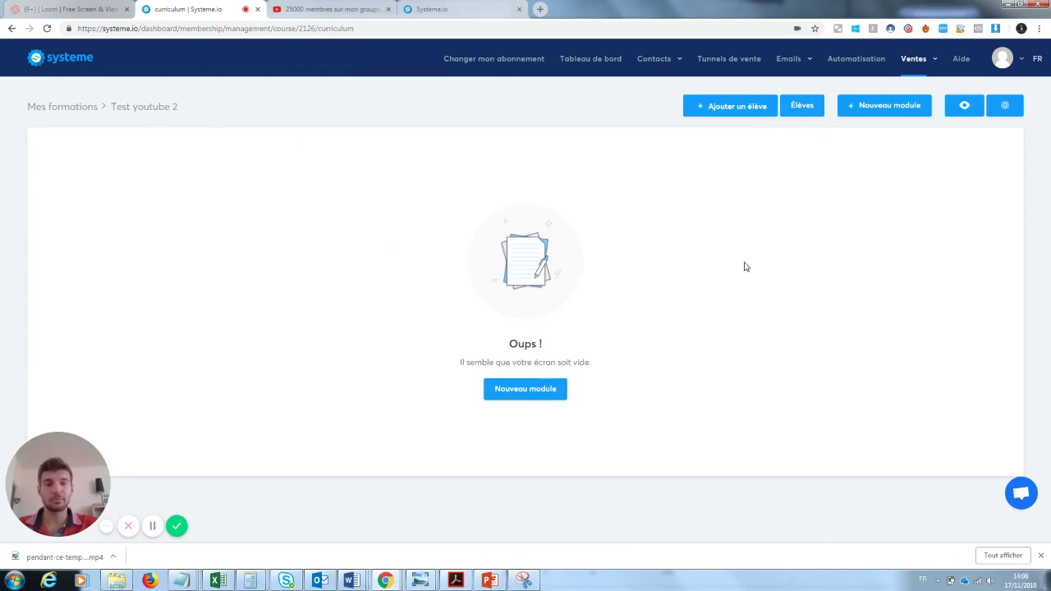
Add a first module named "Module 1" to the course
left_click(530, 395)
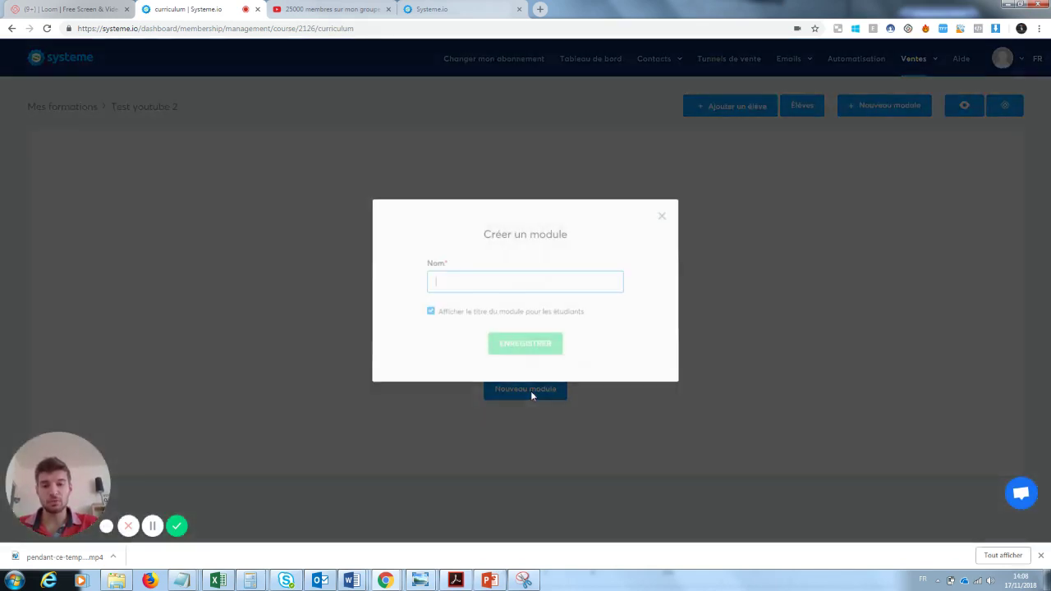
left_click(481, 283)
type("Module 1")
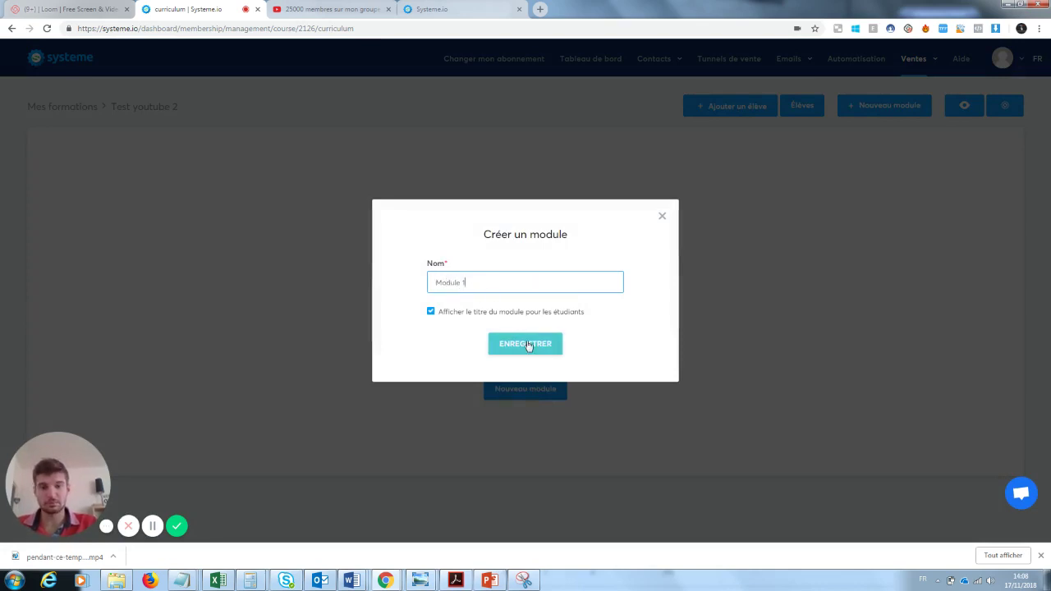
left_click(527, 344)
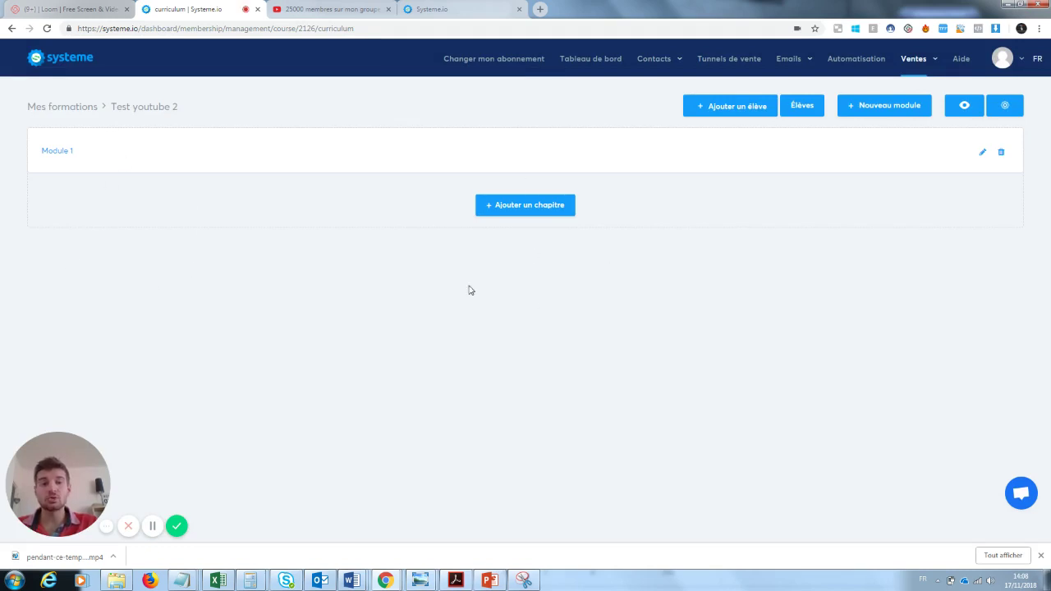
Add a text-type chapter named "Chapitre 1" to Module 1 and return to the course curriculum
left_click(548, 212)
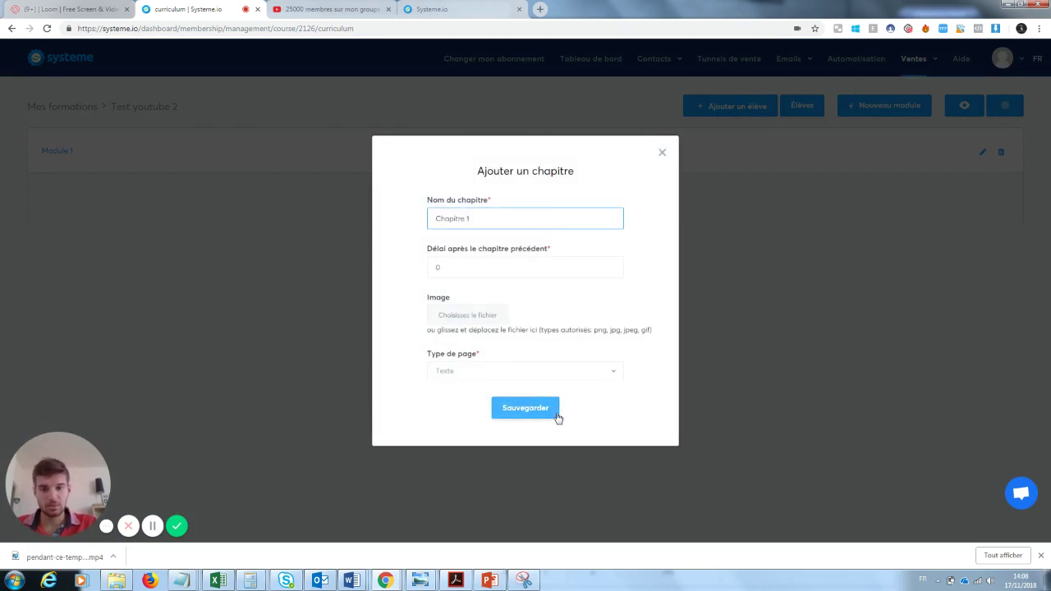
left_click(526, 408)
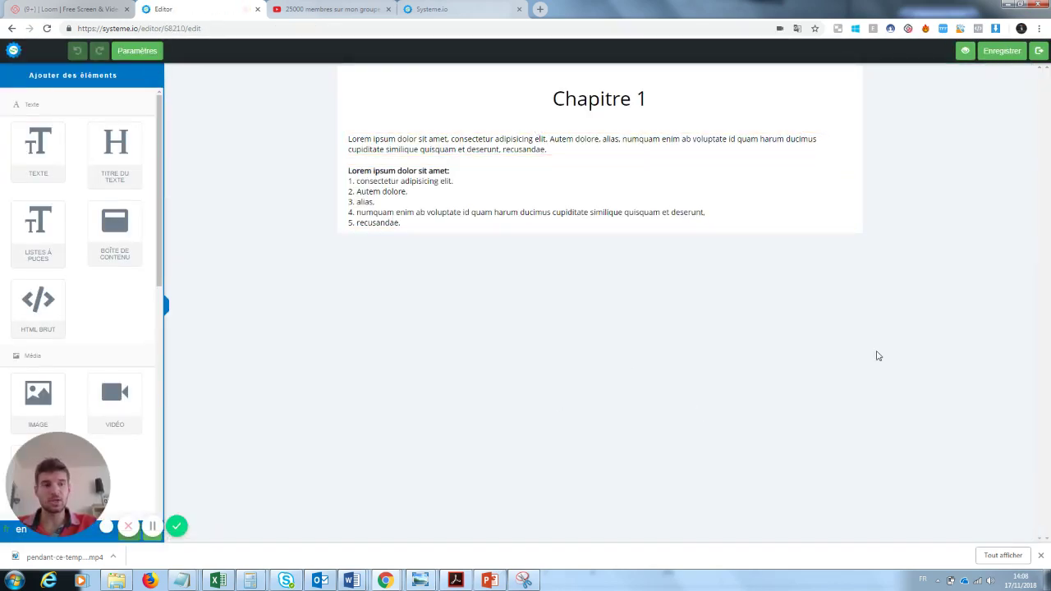
left_click(1038, 51)
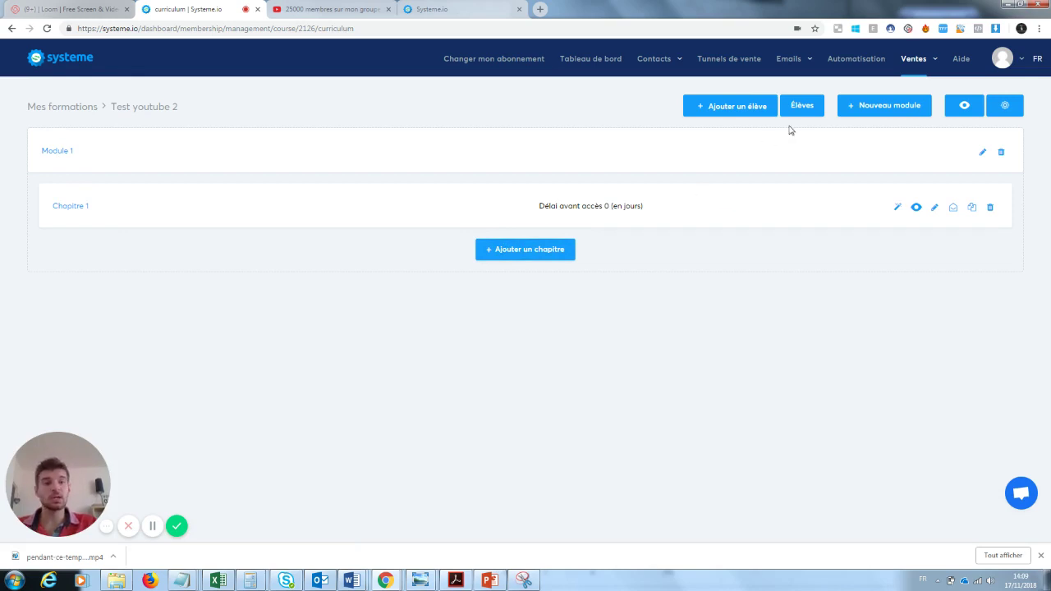
Add a second module named "Module 2" to the course
left_click(879, 107)
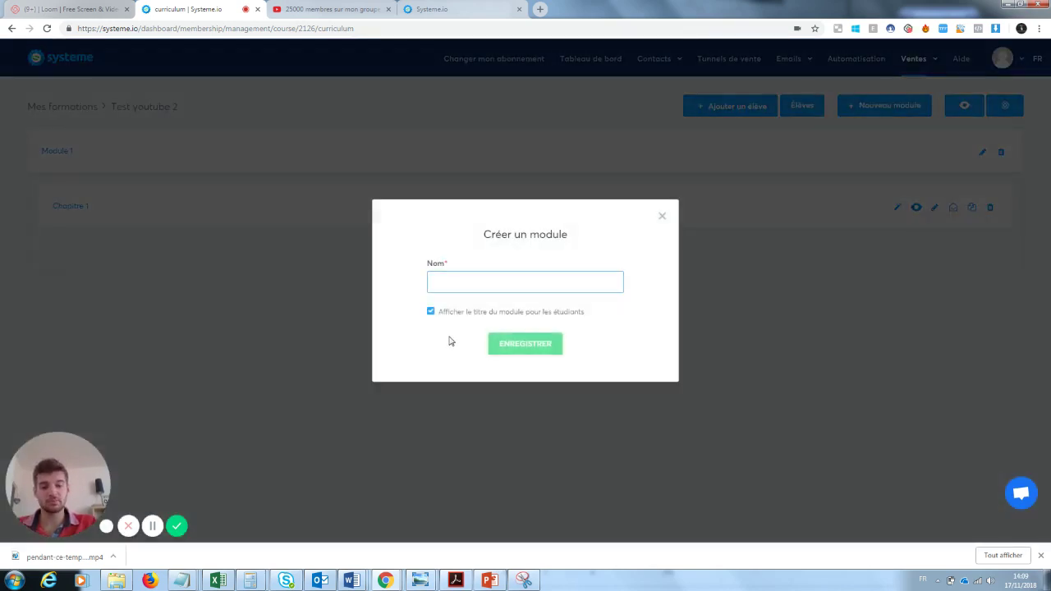
type("Module 2")
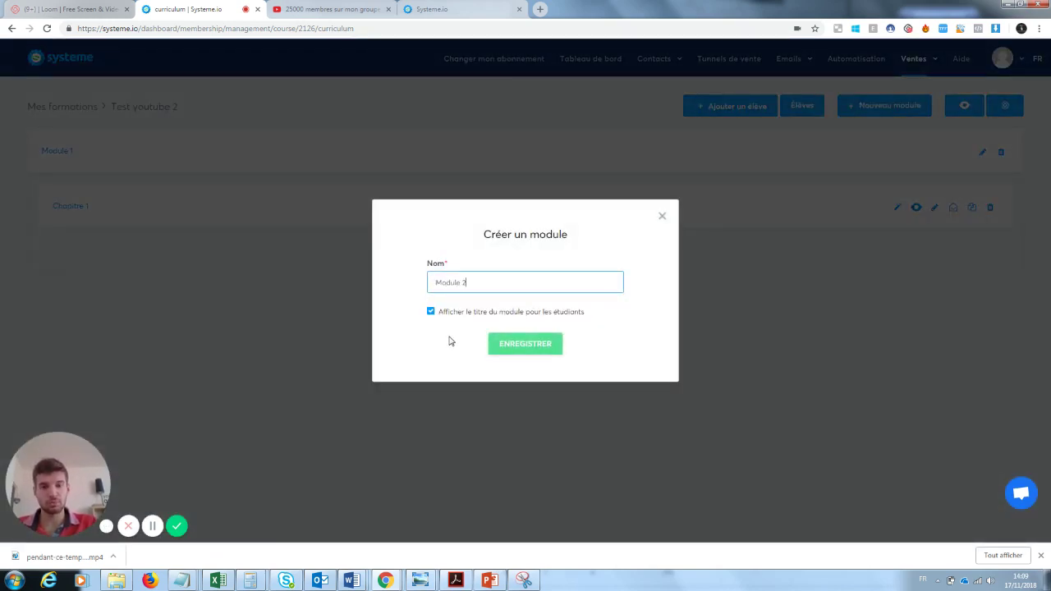
left_click(520, 345)
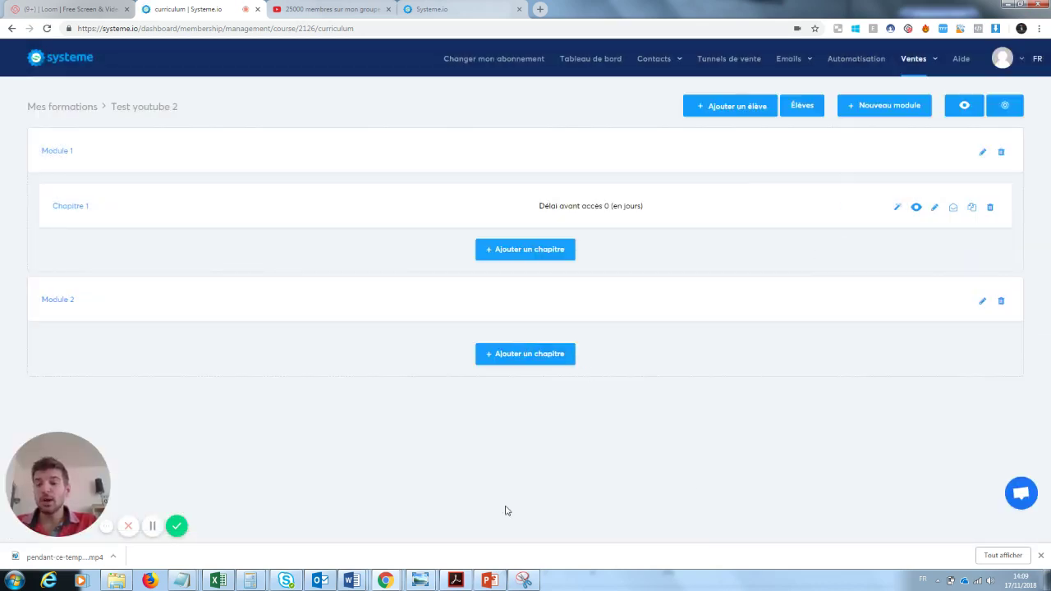
Preview the course as students see it and view the Chapitre 1 page
left_click(965, 107)
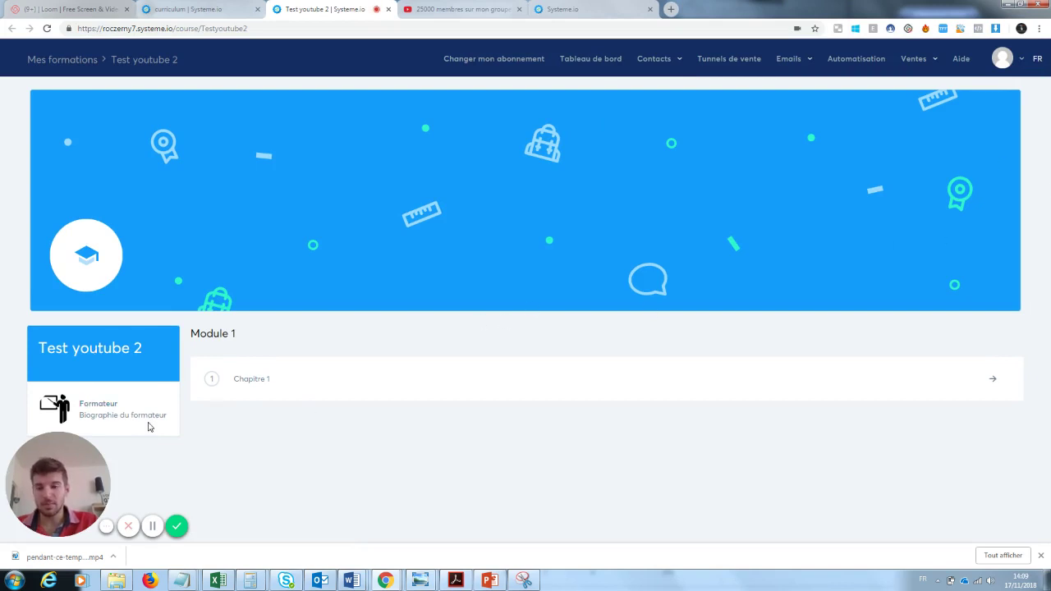
left_click(210, 380)
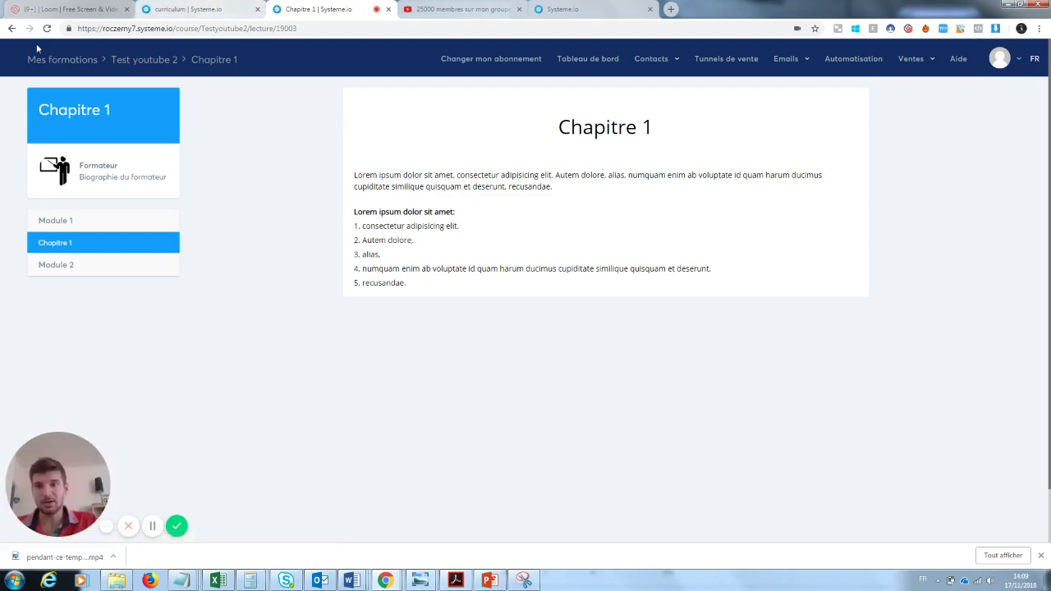
Return to the Test youtube 2 curriculum from the course list and open Chapitre 1 in the page editor
mouse_move(885, 65)
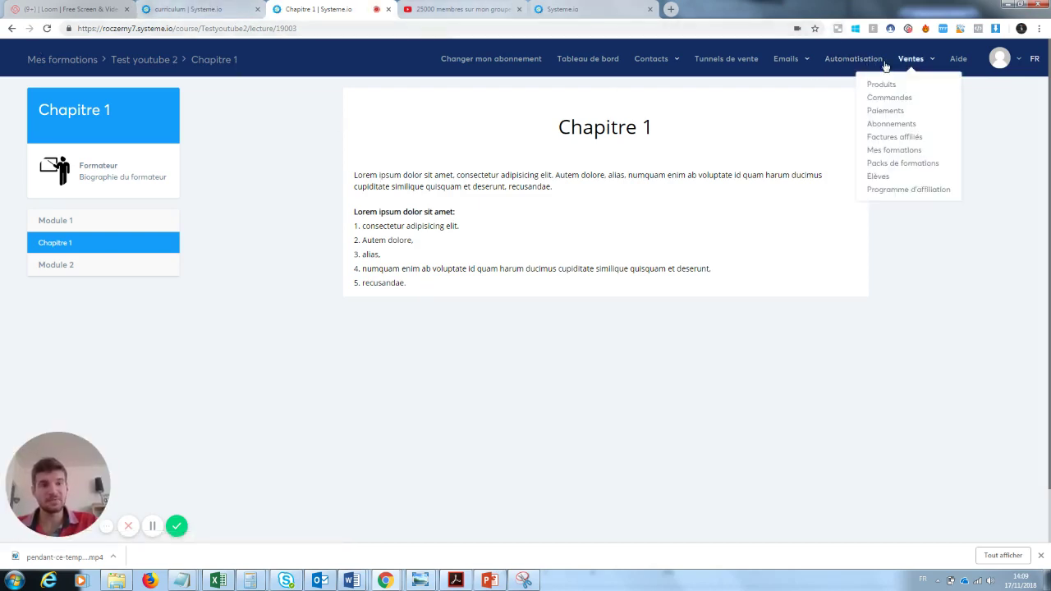
left_click(913, 151)
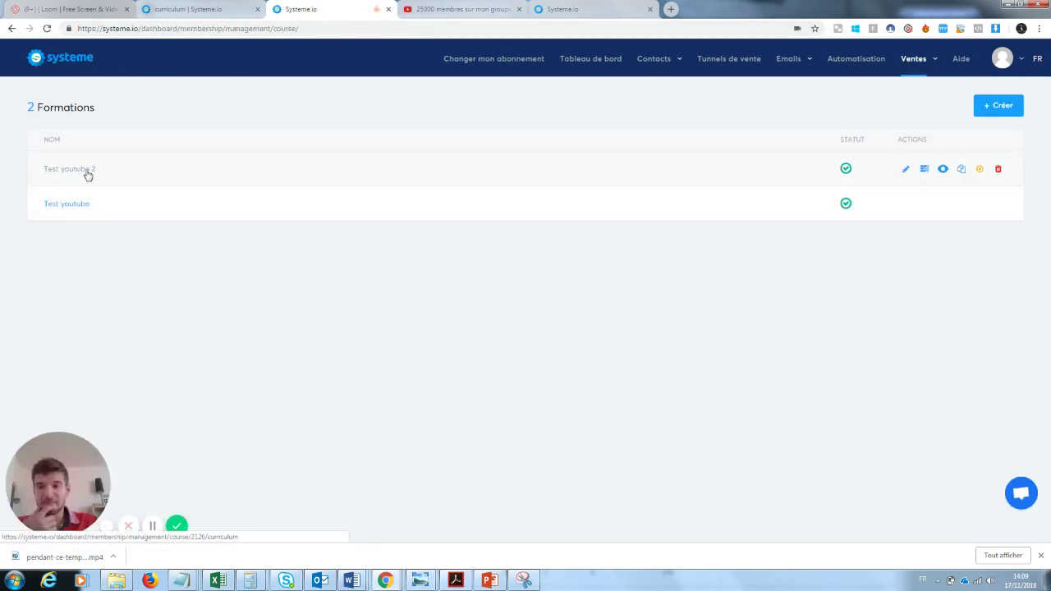
left_click(88, 173)
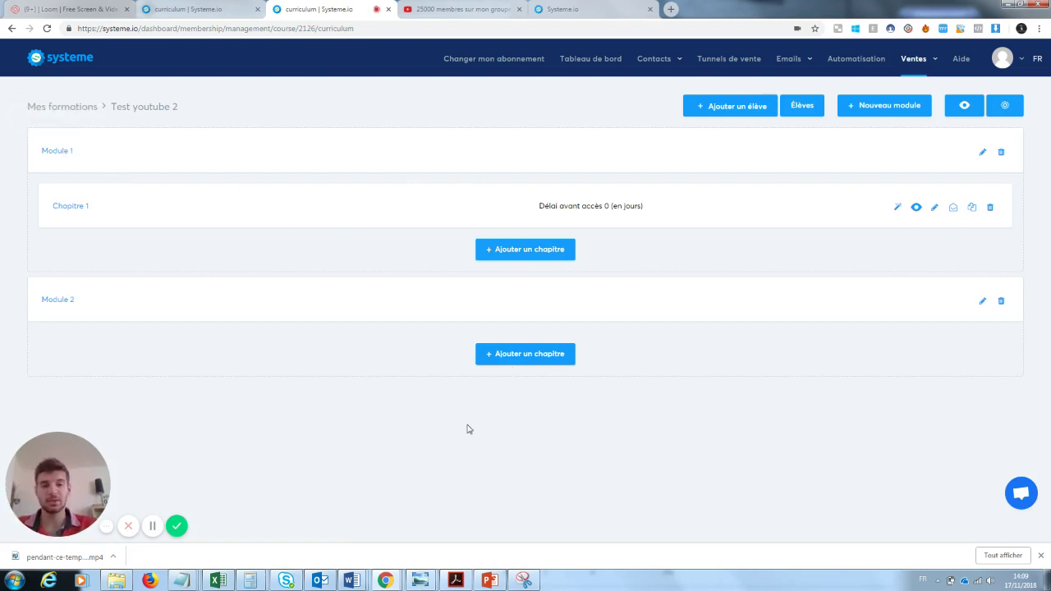
left_click(82, 209)
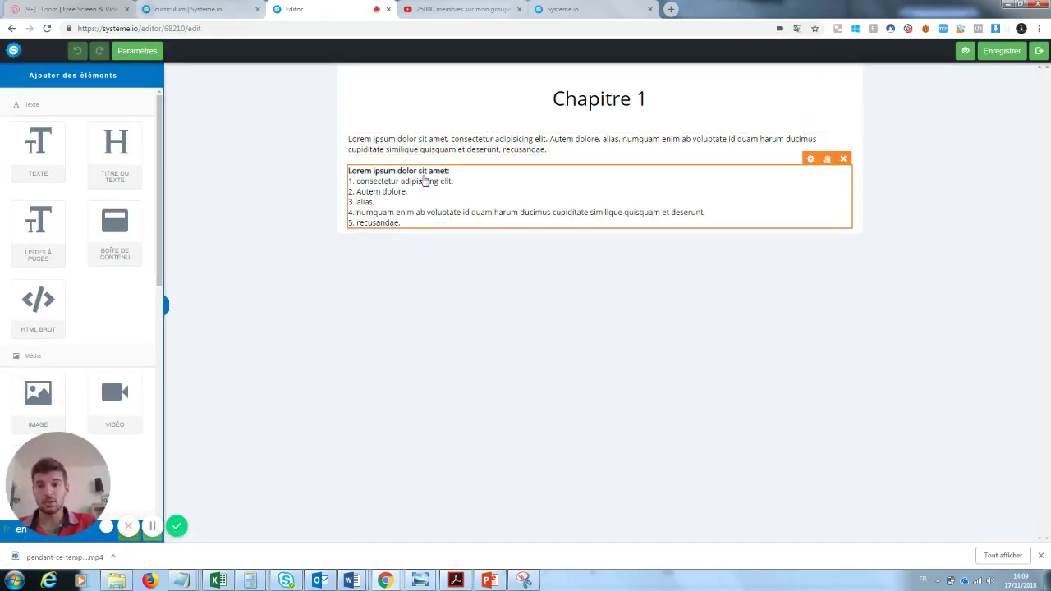
Add a video element below the numbered list on the Chapitre 1 page
left_click_drag(68, 476, 253, 473)
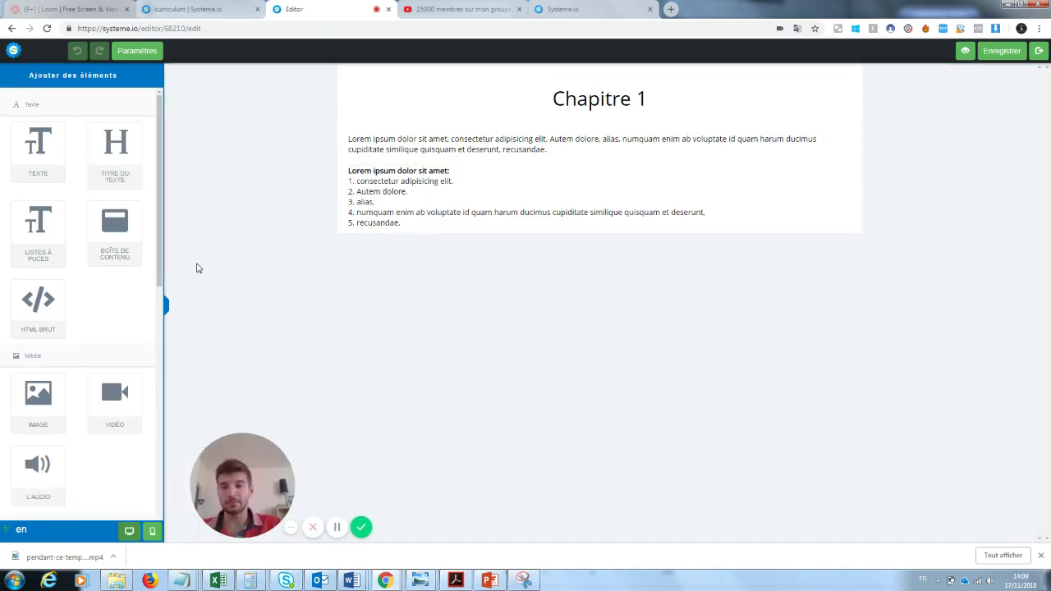
left_click_drag(160, 248, 160, 274)
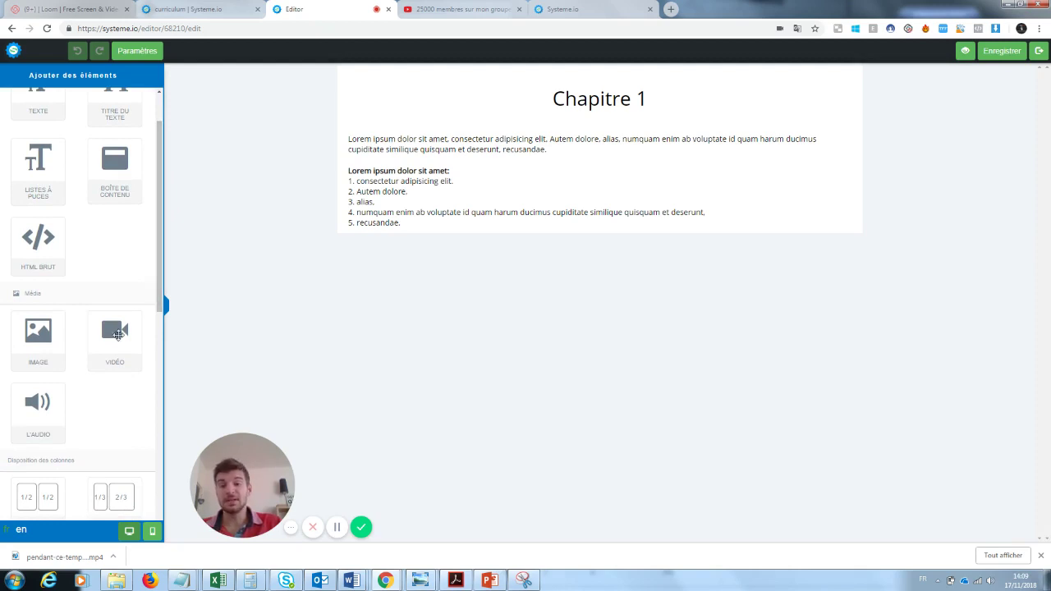
left_click_drag(120, 334, 530, 239)
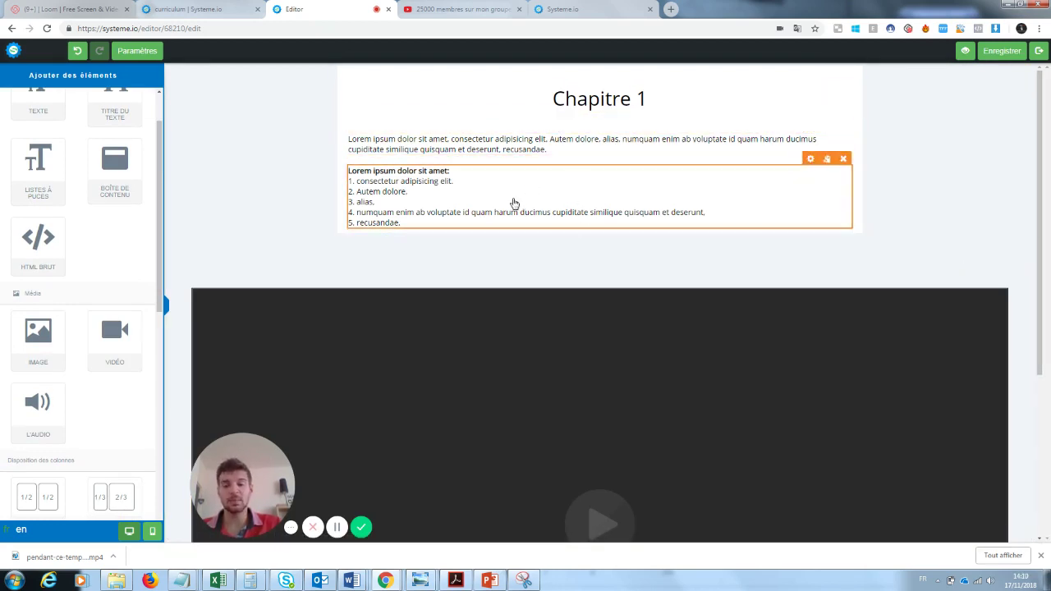
Open the new video element's settings and copy the address of the YouTube video "25000 membres sur mon groupe facebook : premier groupe Ecommerce"
scroll(1041, 181, "down", 2)
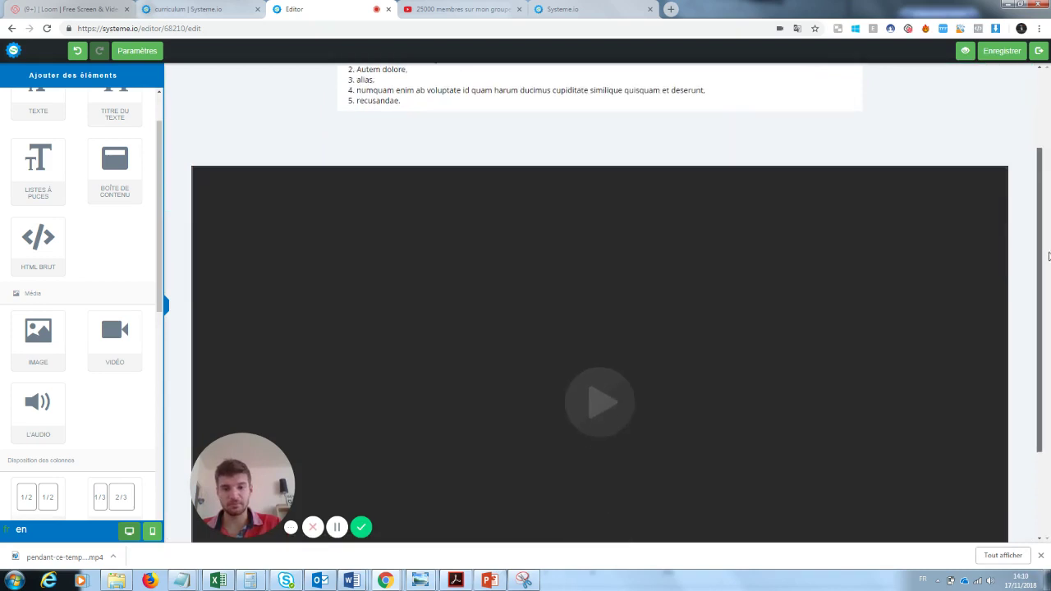
left_click_drag(275, 450, 98, 435)
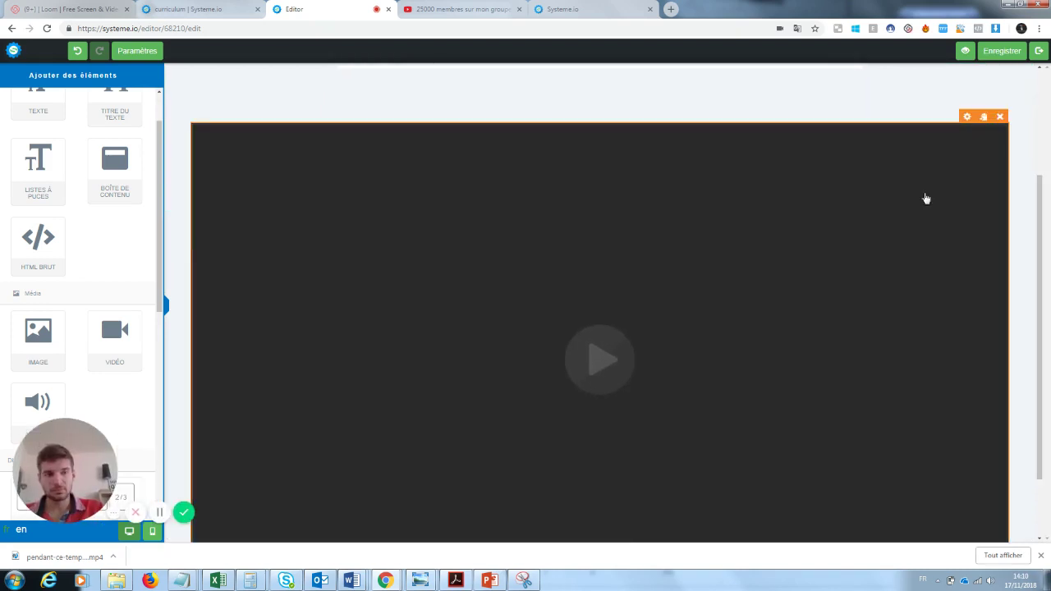
left_click(966, 116)
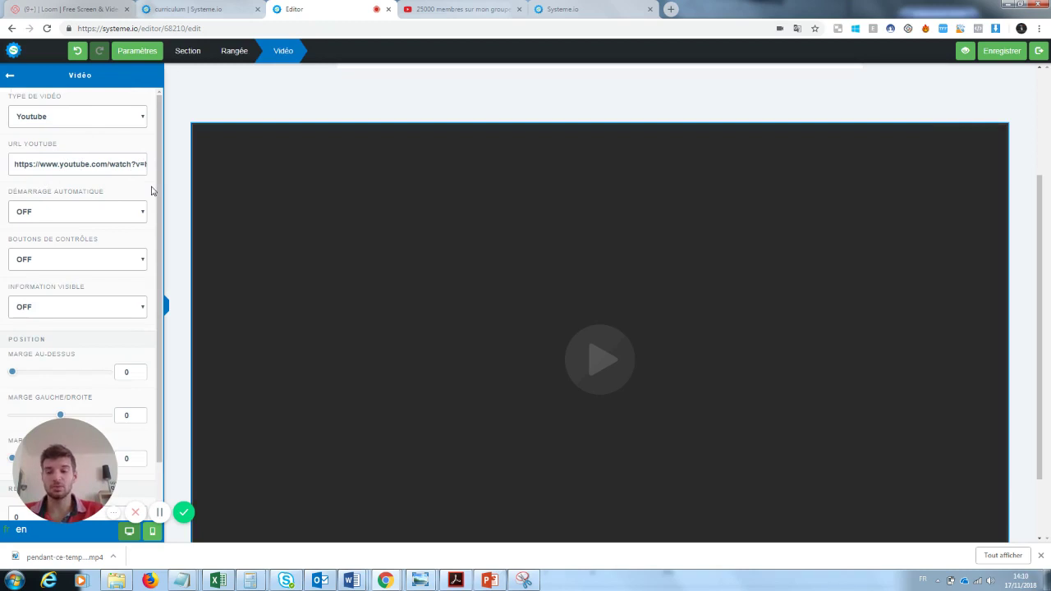
left_click(460, 9)
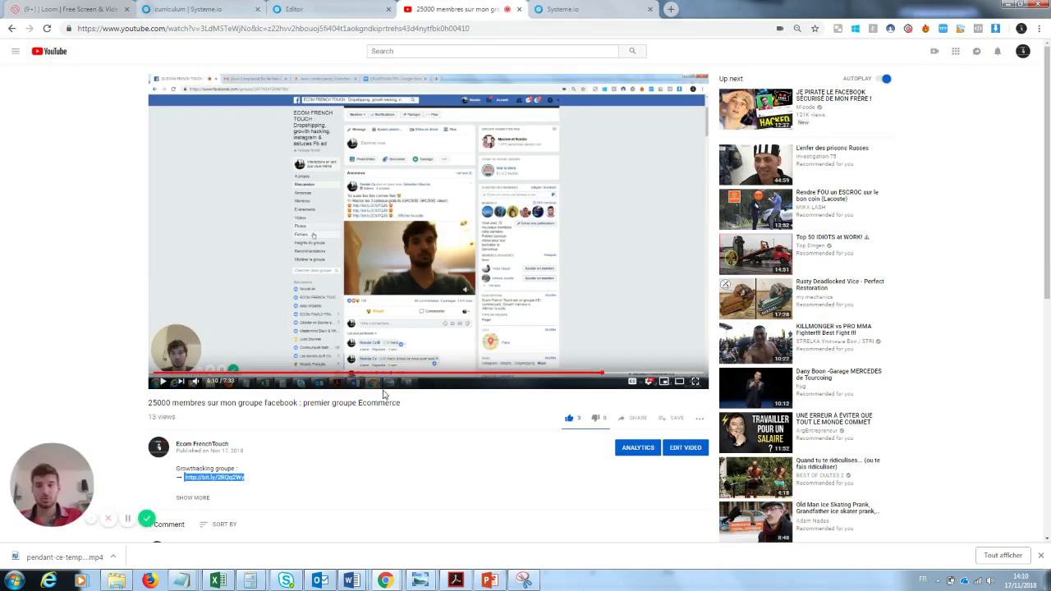
left_click(316, 27)
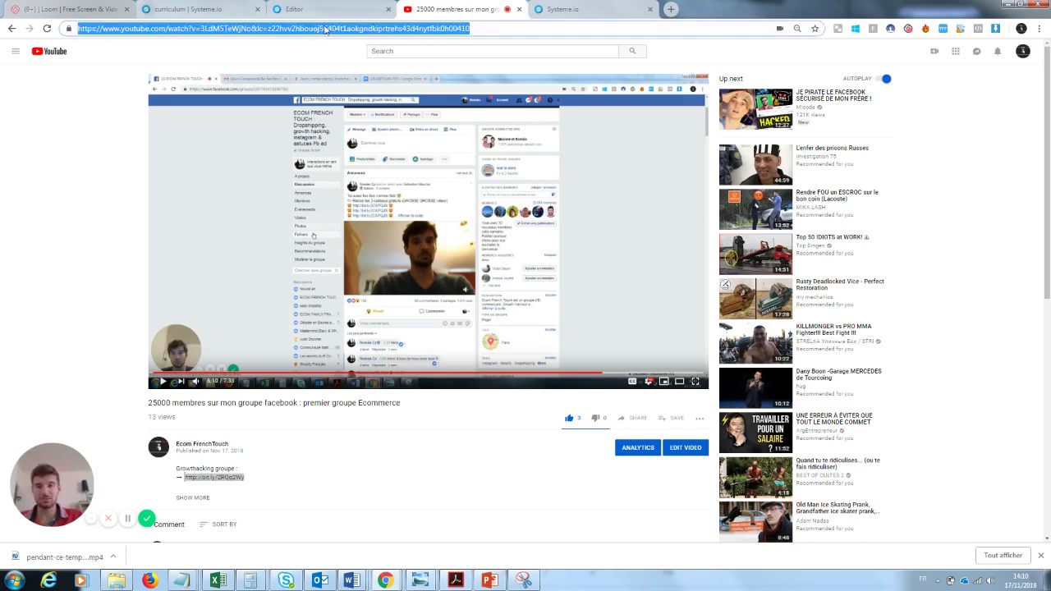
Replace the video element's YouTube URL with the copied address, save the page and exit to the curriculum
left_click(335, 9)
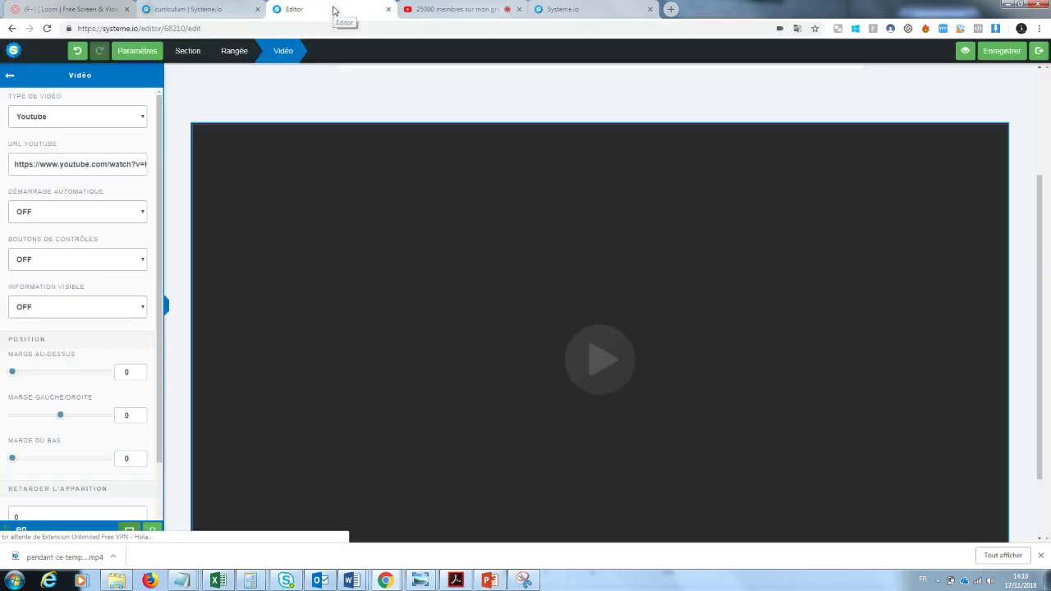
left_click(69, 167)
key("ctrl+a")
key("BackSpace")
key("ctrl+v")
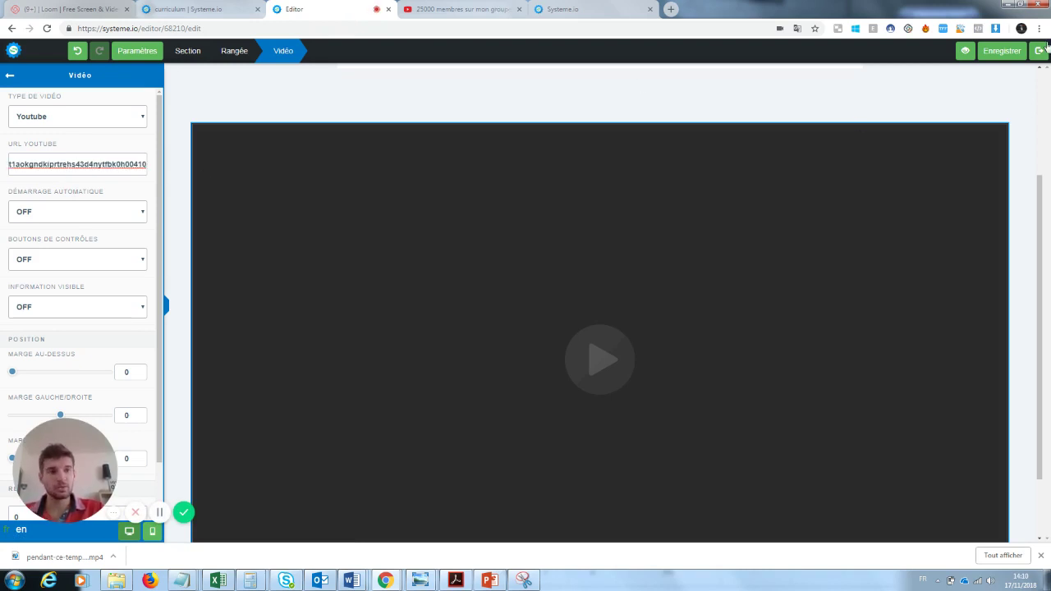
left_click(1011, 51)
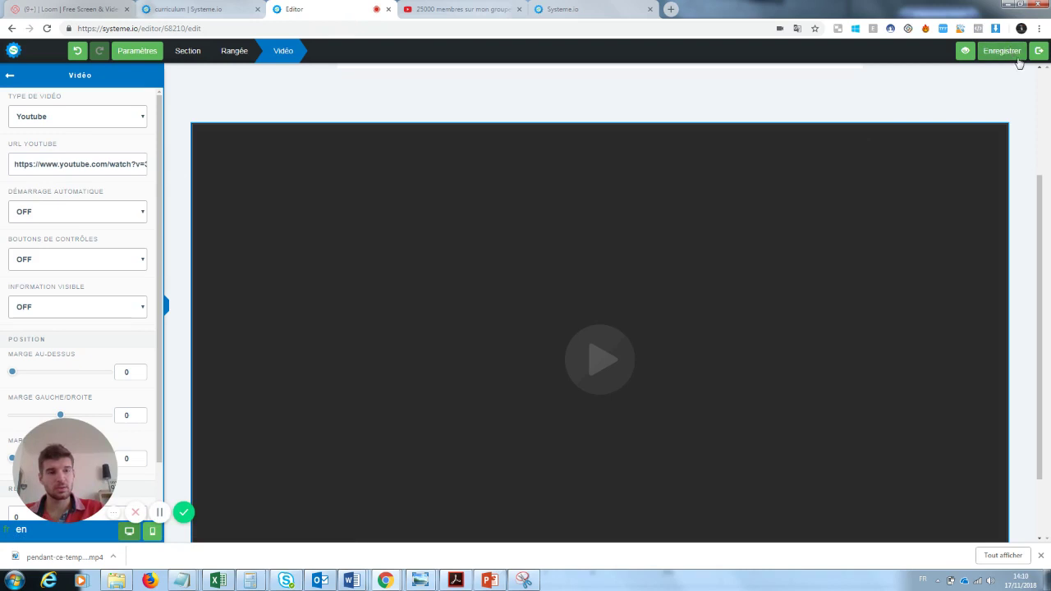
left_click(1038, 51)
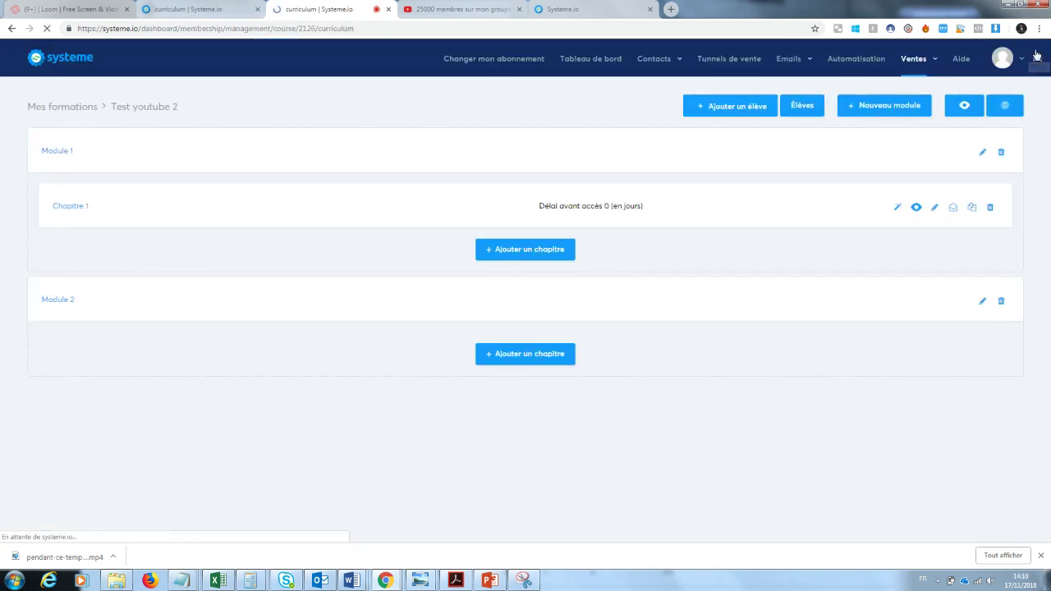
Preview the Chapitre 1 page to check the embedded video, then close the preview
left_click(917, 210)
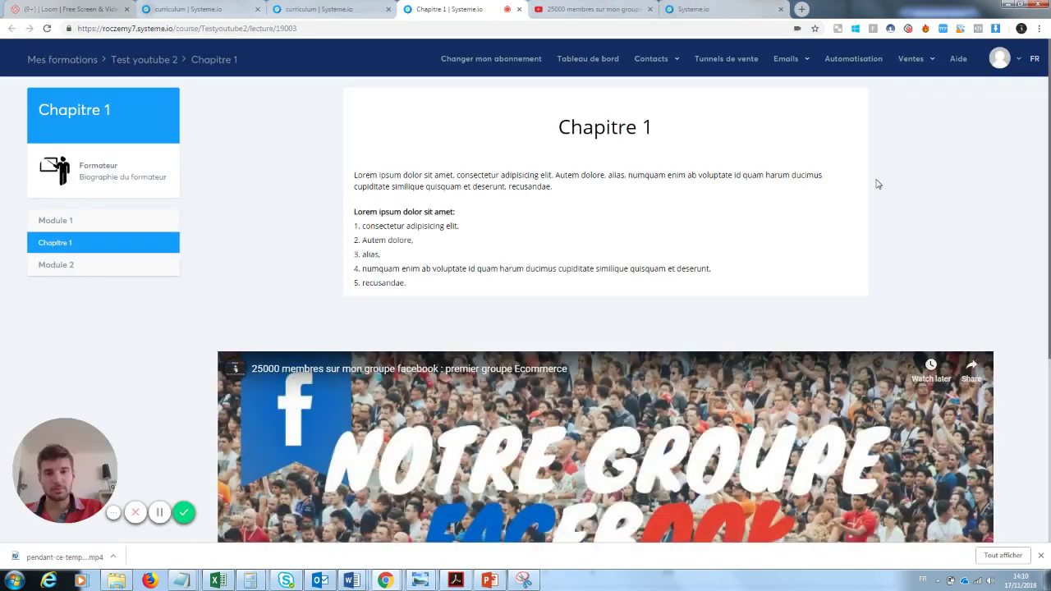
left_click_drag(1049, 101, 1044, 289)
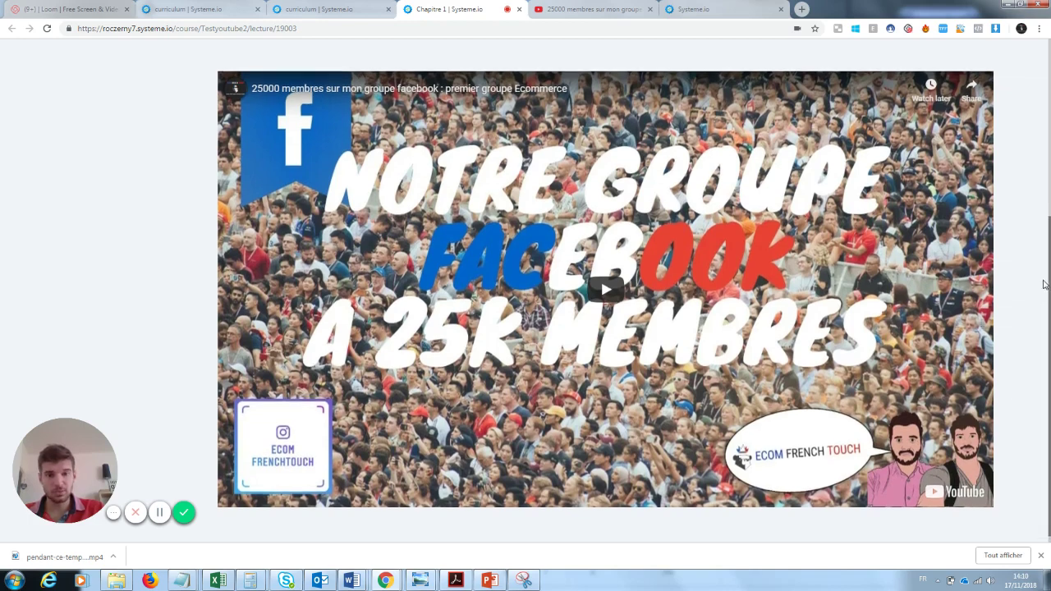
scroll(1044, 288, "up", 4)
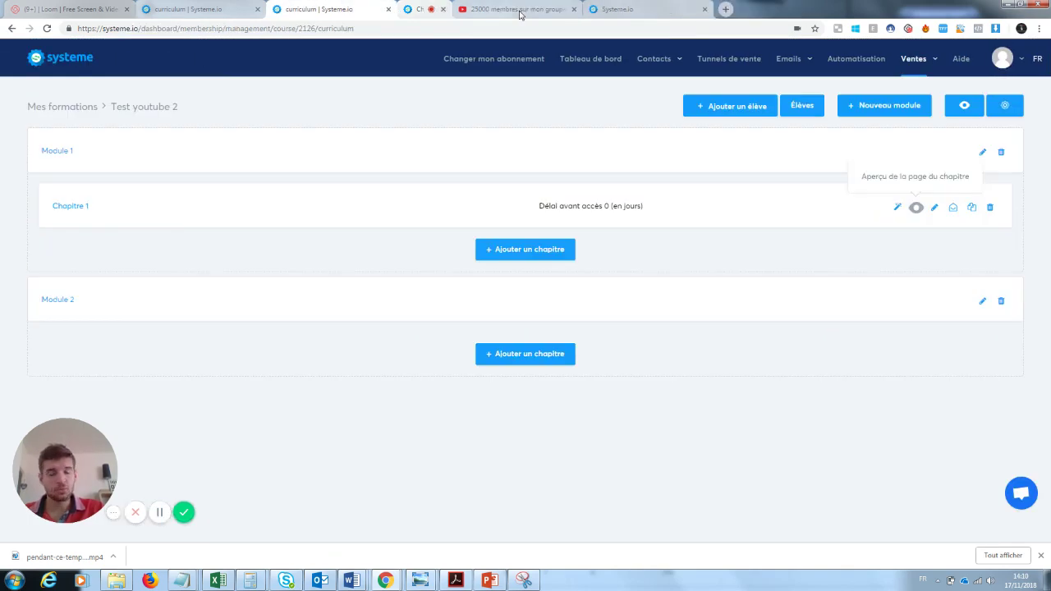
left_click(519, 9)
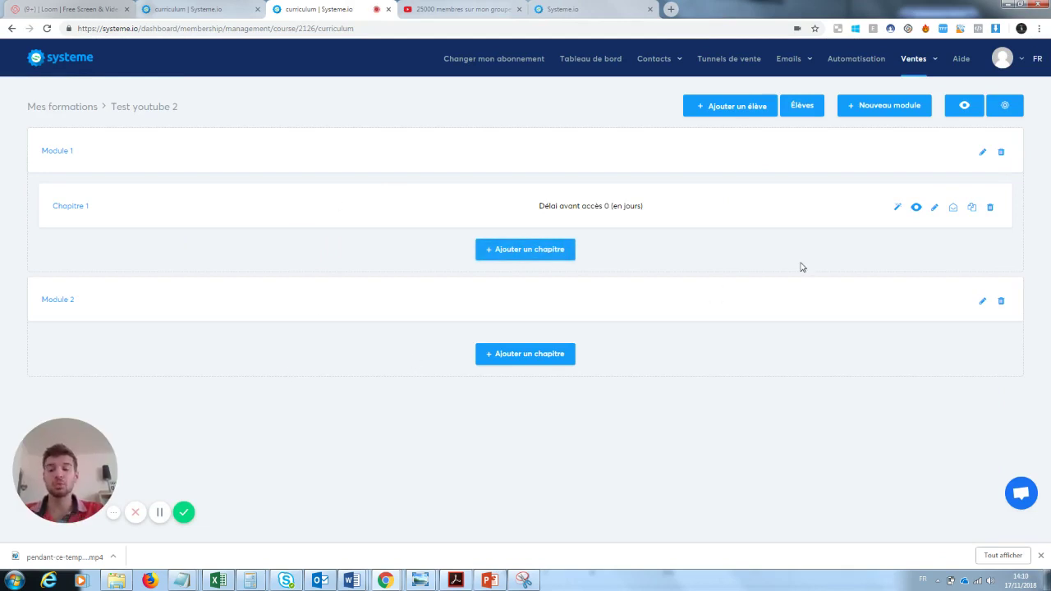
Reopen Chapitre 1 in the page editor and add a button element below the video
left_click(898, 207)
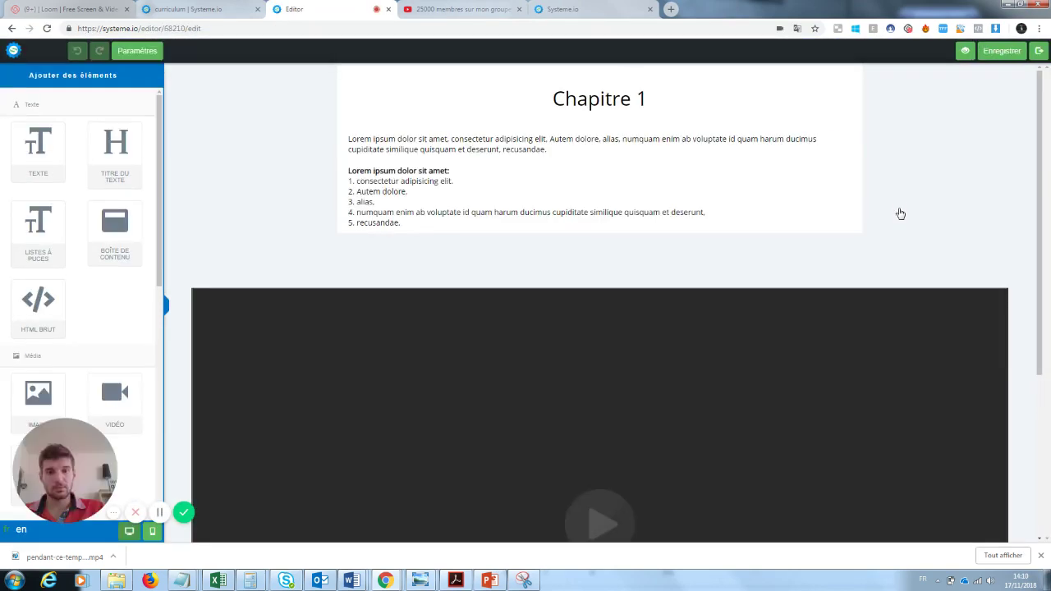
left_click_drag(1041, 149, 1041, 285)
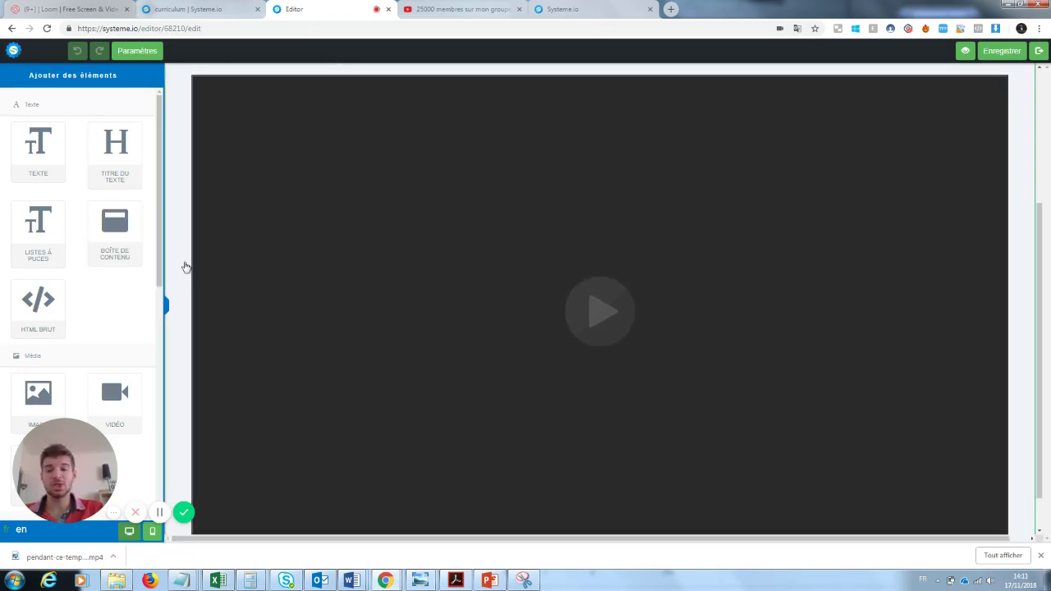
left_click_drag(1041, 258, 1044, 277)
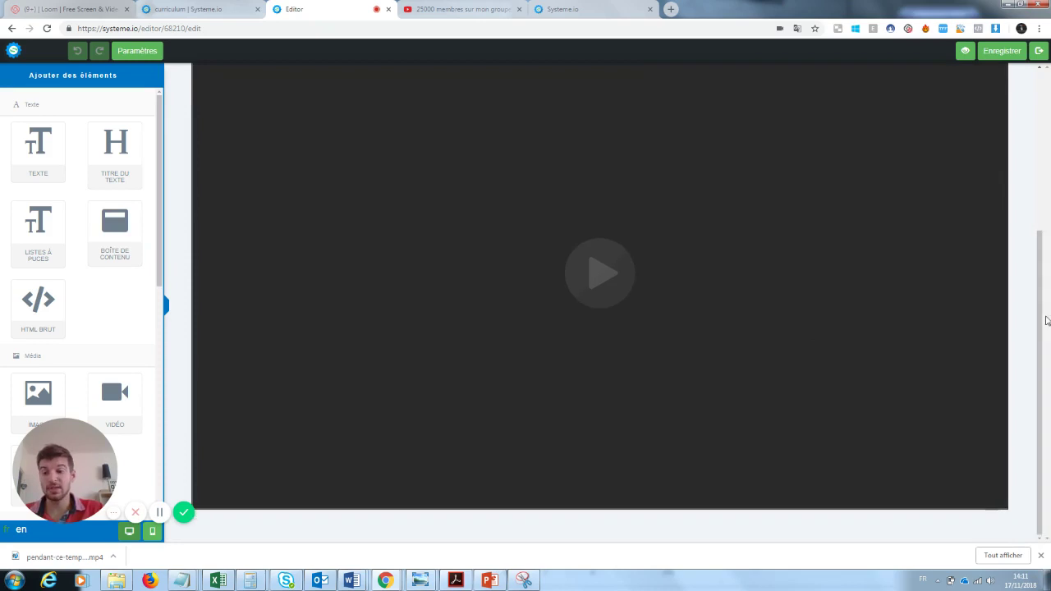
left_click_drag(63, 474, 235, 489)
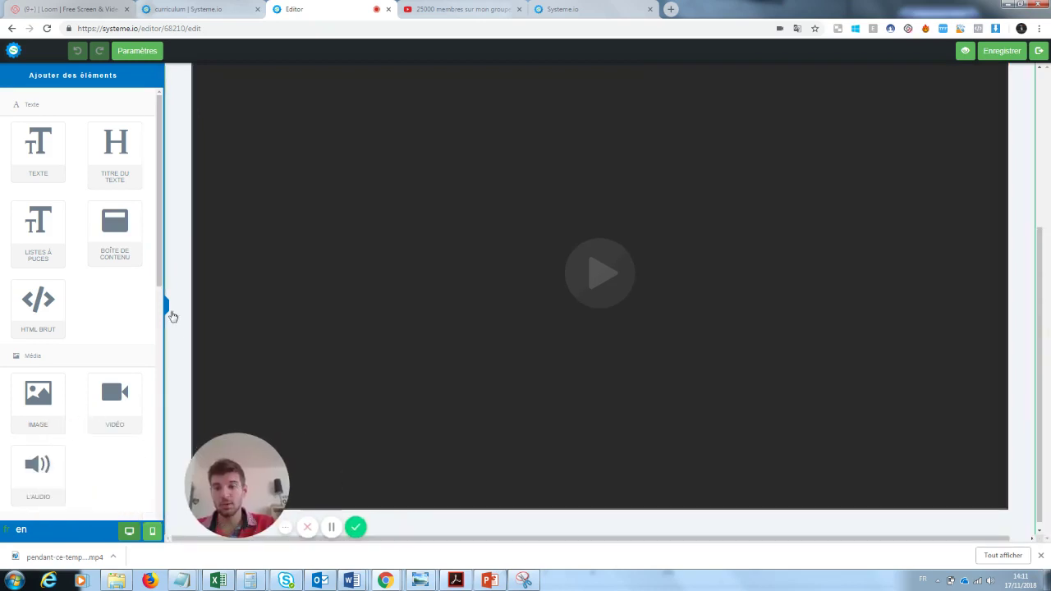
scroll(162, 305, "down", 5)
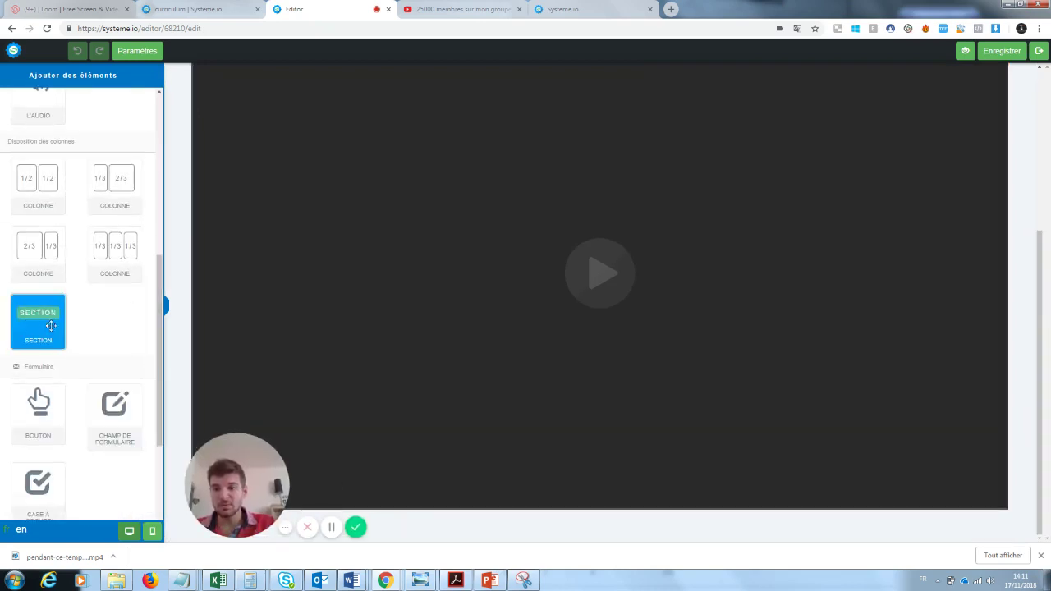
left_click_drag(29, 411, 519, 517)
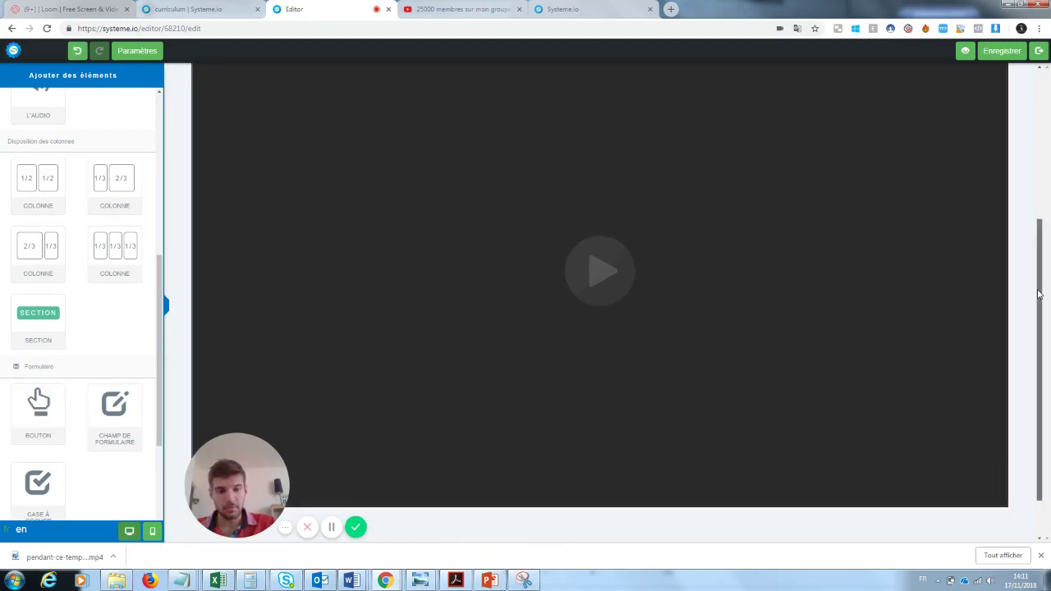
Set the button's text to "Fichier PDF" and its action to "Rediriger vers une page"
scroll(750, 455, "down", 1)
left_click(612, 501)
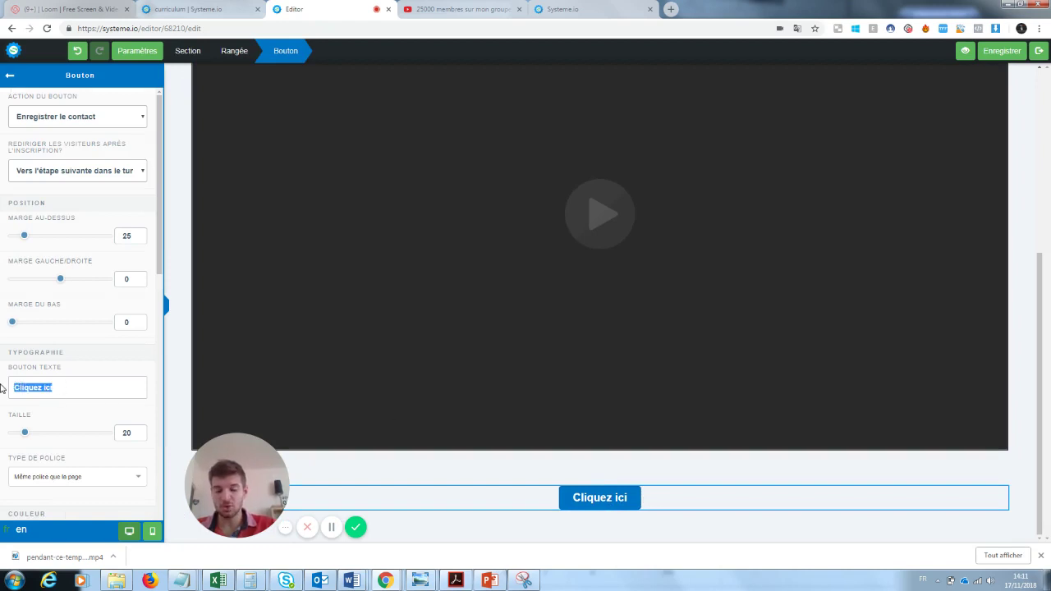
type("Fichier PDF")
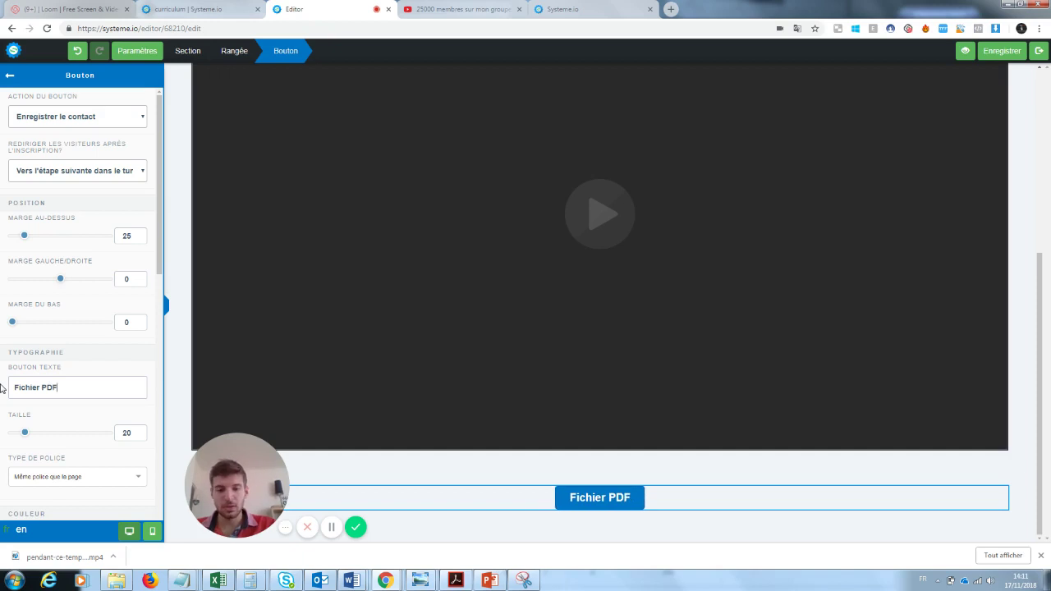
left_click(67, 117)
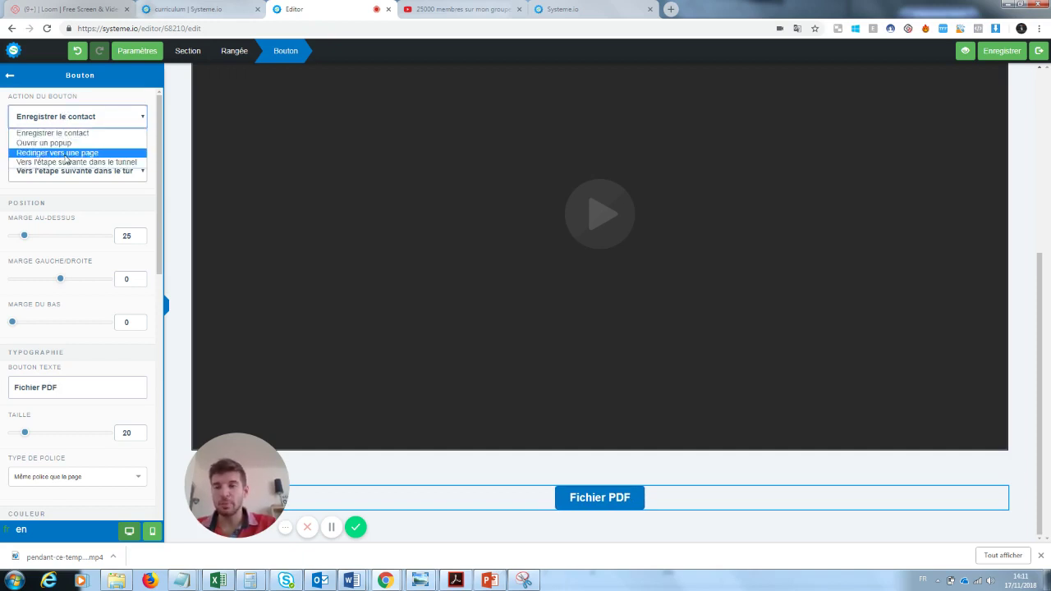
left_click(70, 154)
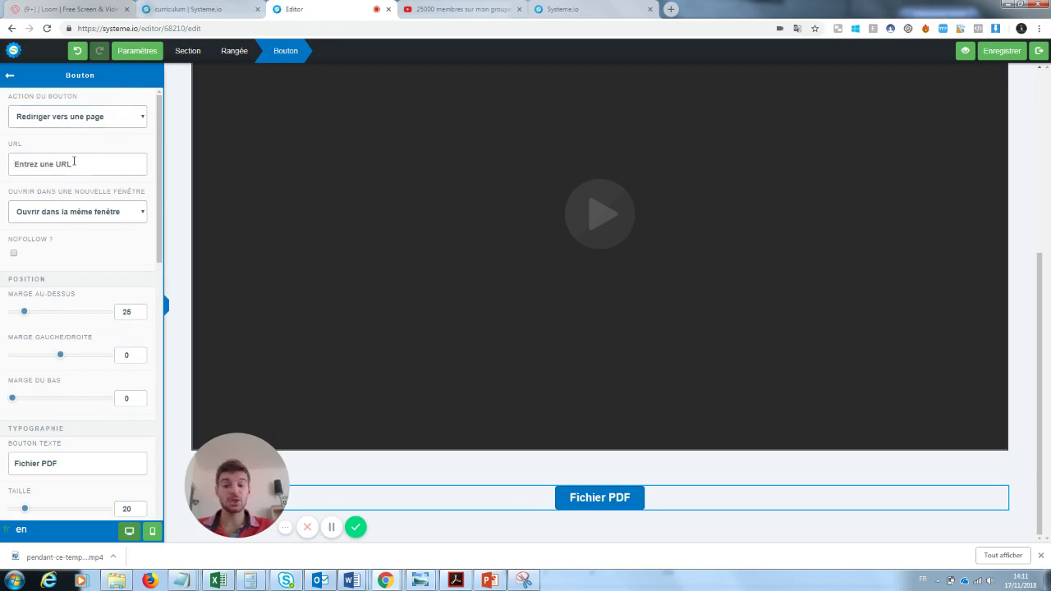
Add a 1/3–2/3 column layout below the Fichier PDF button
left_click(138, 54)
left_click(170, 122)
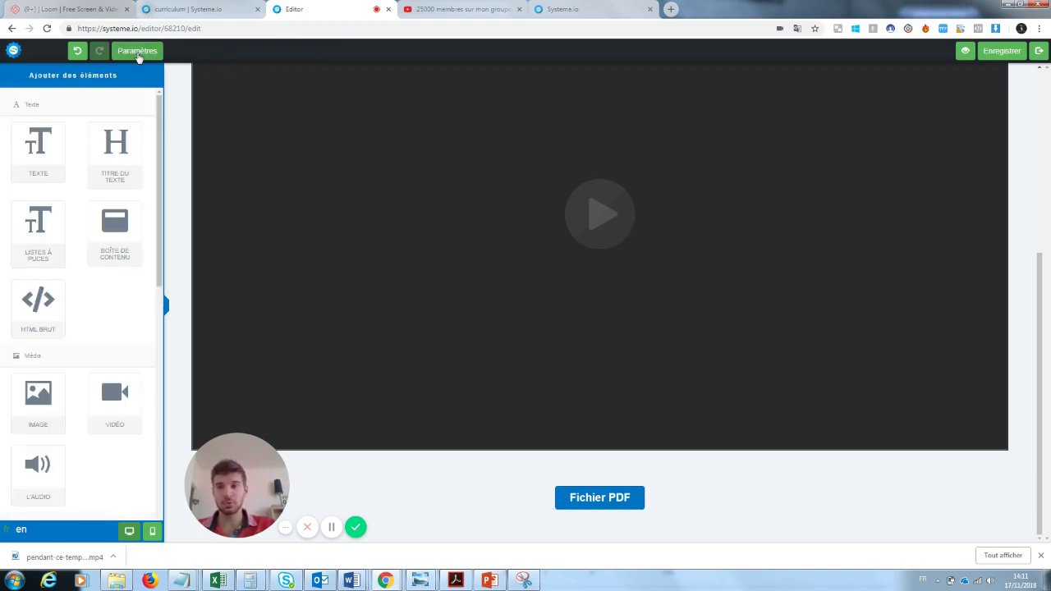
scroll(49, 205, "down", 3)
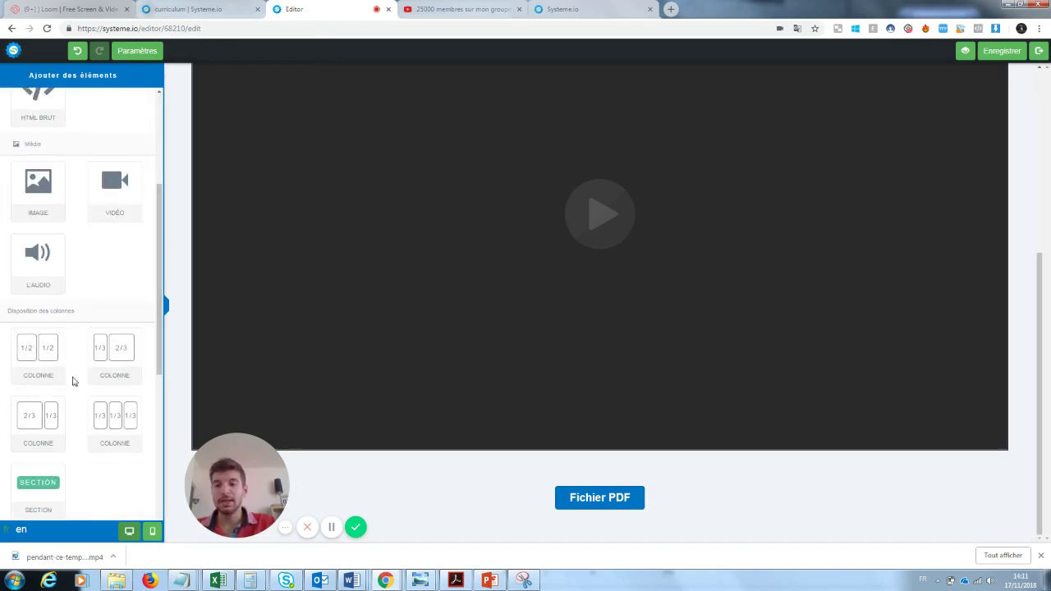
scroll(158, 321, "down", 3)
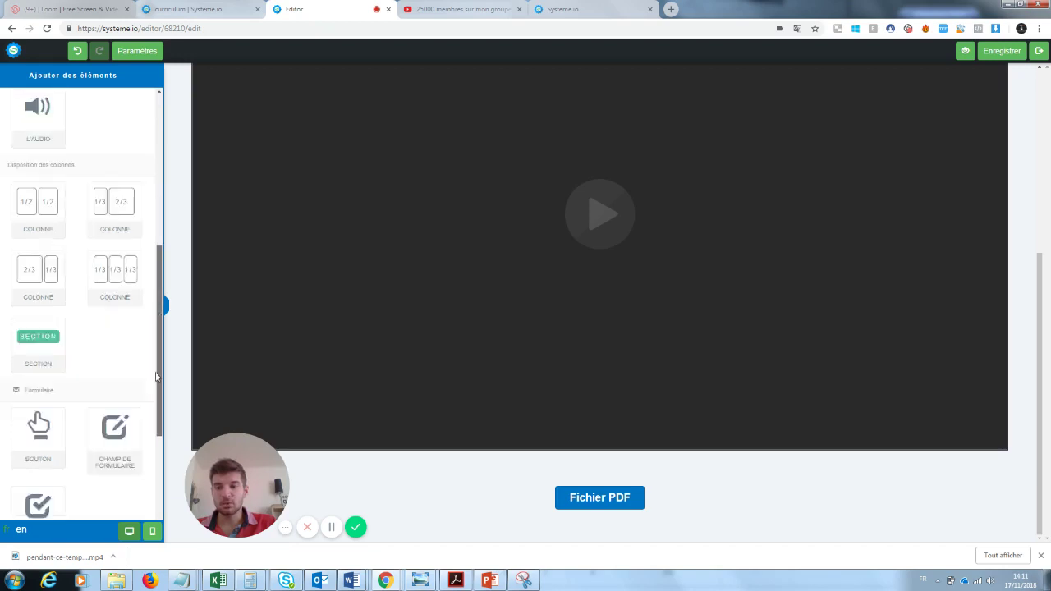
left_click_drag(115, 136, 510, 542)
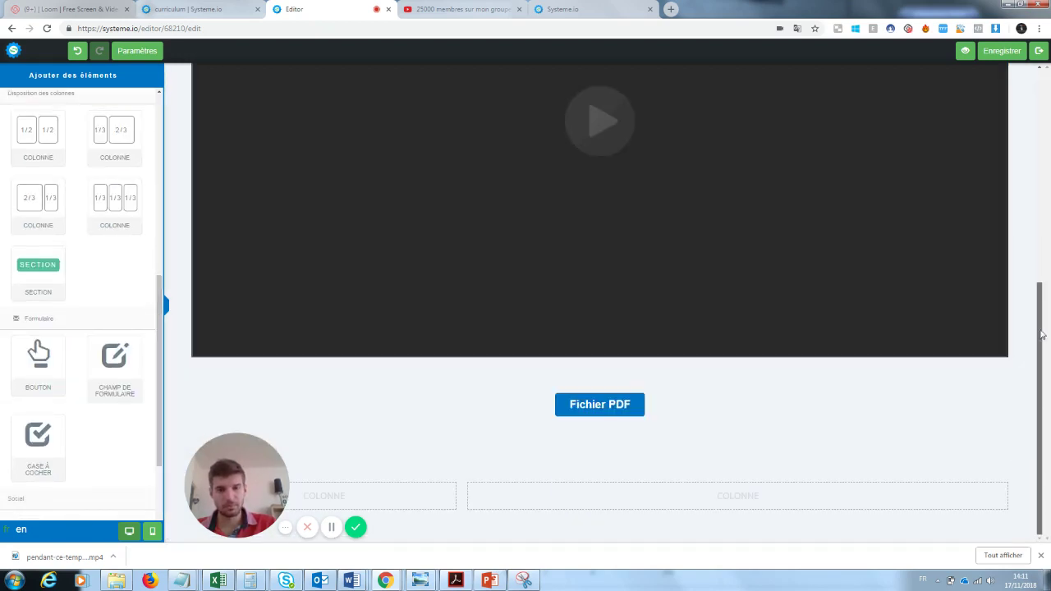
left_click_drag(238, 485, 242, 312)
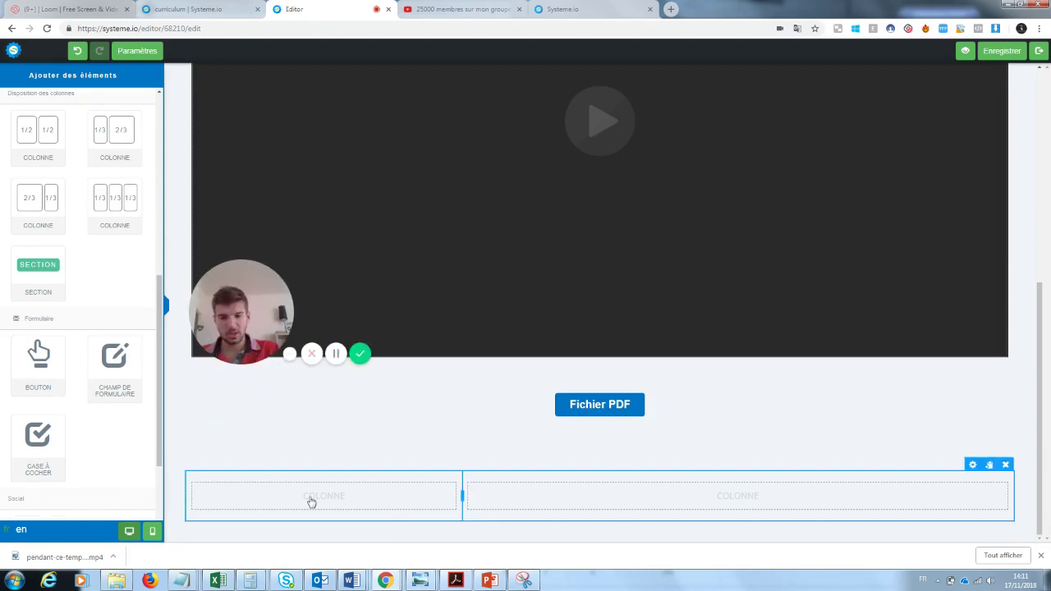
Add a text element to the narrow column and a video element to the wide one, then exit the page editor
left_click_drag(160, 377, 168, 129)
left_click_drag(38, 152, 279, 489)
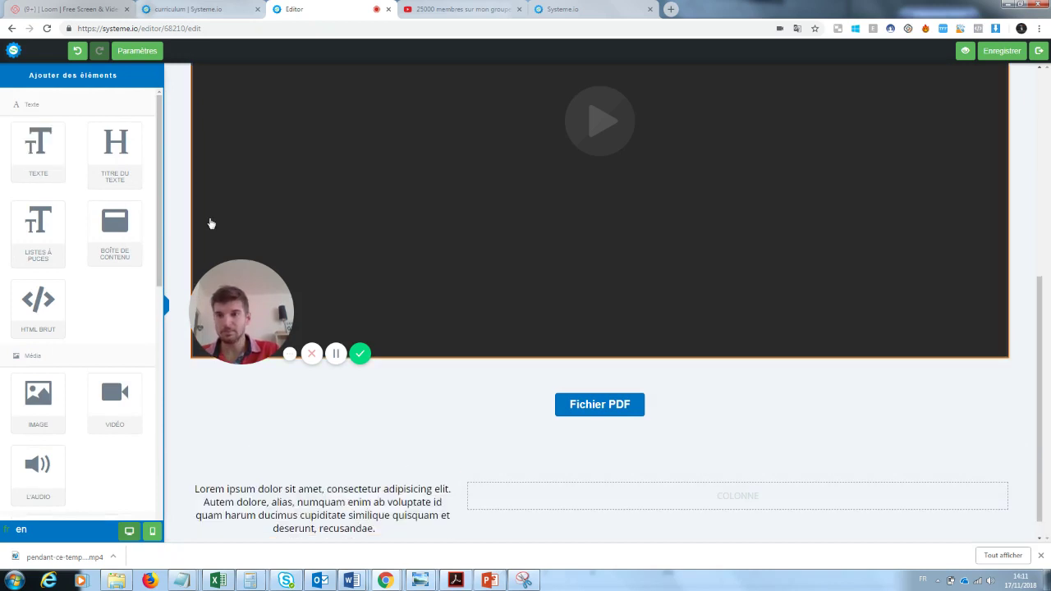
left_click_drag(115, 399, 807, 477)
left_click_drag(1036, 321, 1030, 431)
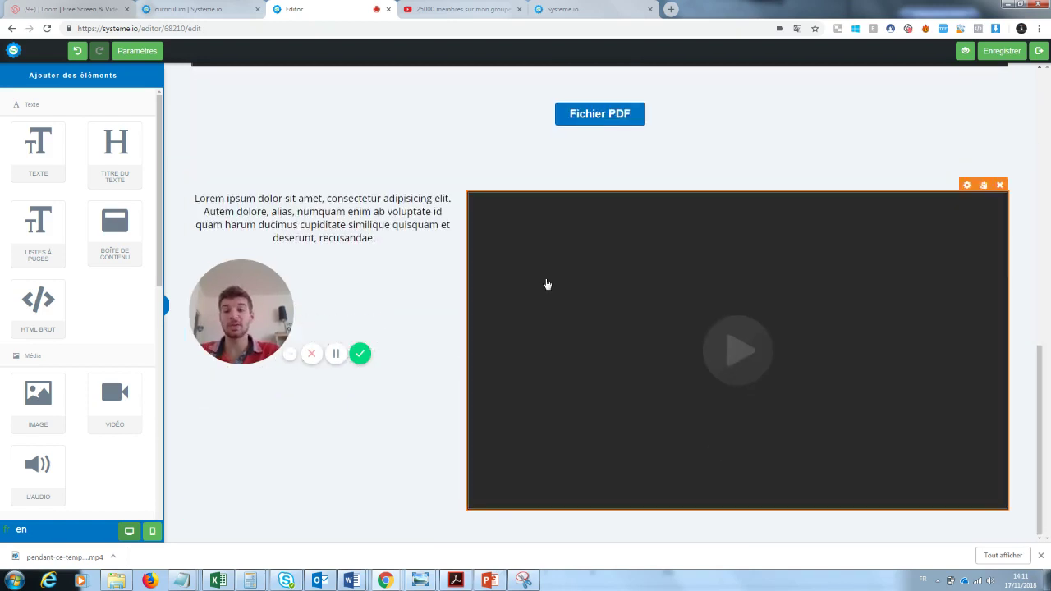
left_click_drag(262, 277, 265, 362)
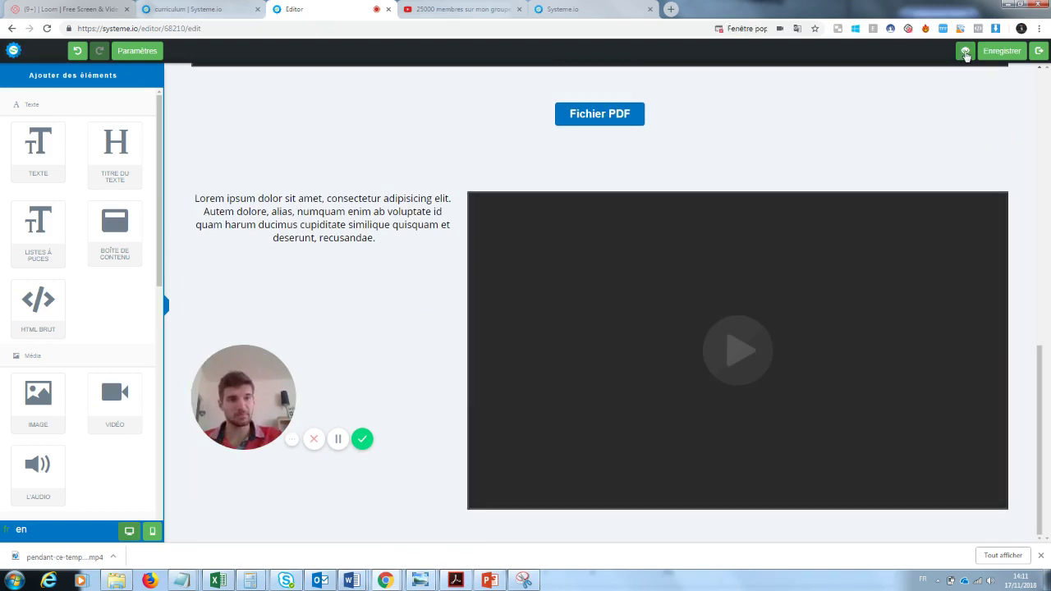
left_click(1040, 51)
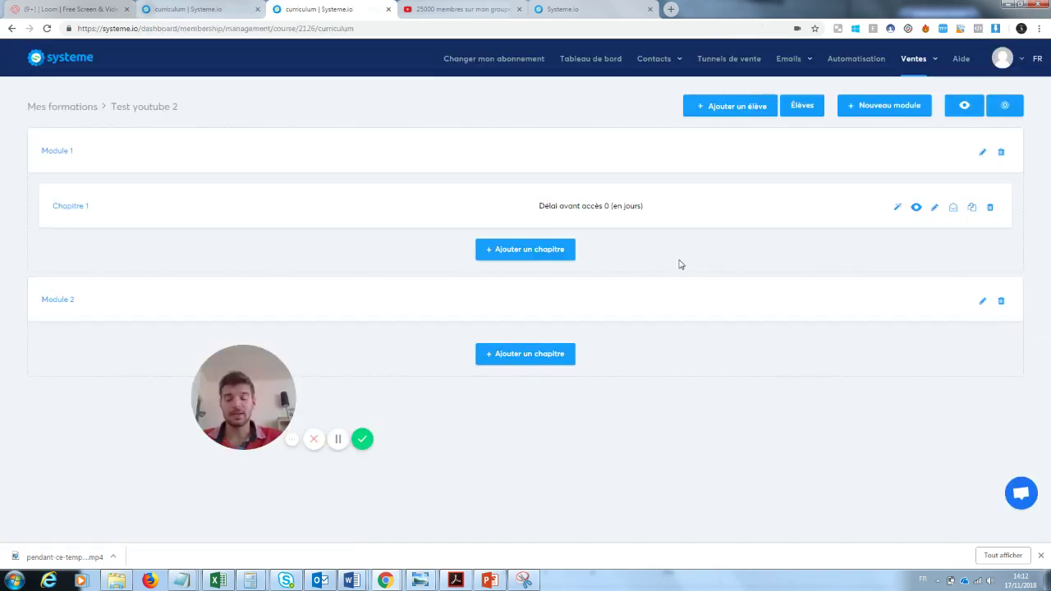
View the form for adding a student to the course and close it without entering anything
left_click_drag(243, 397, 90, 477)
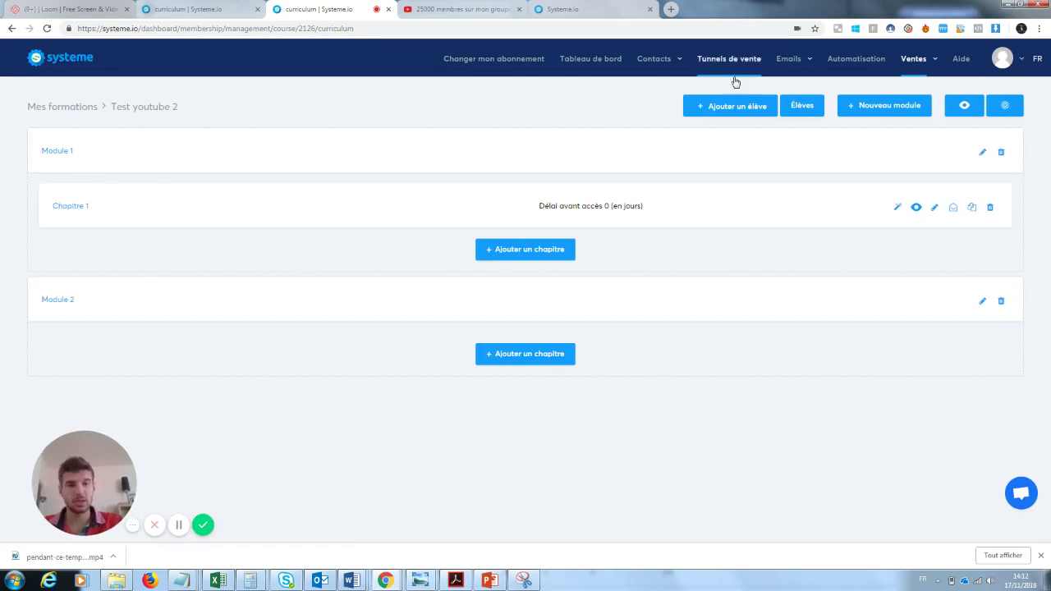
left_click(744, 109)
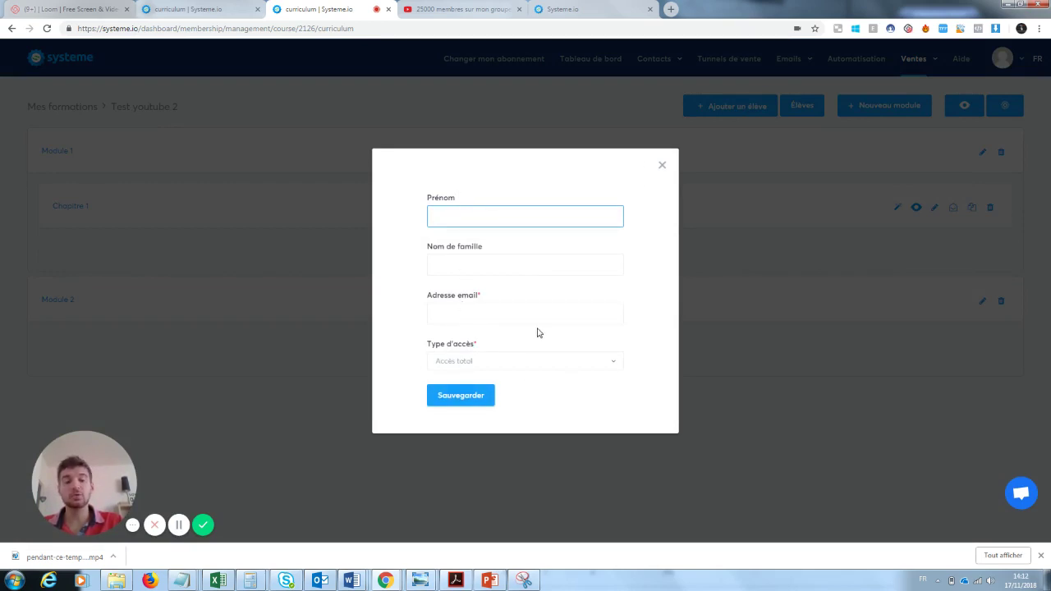
left_click(662, 167)
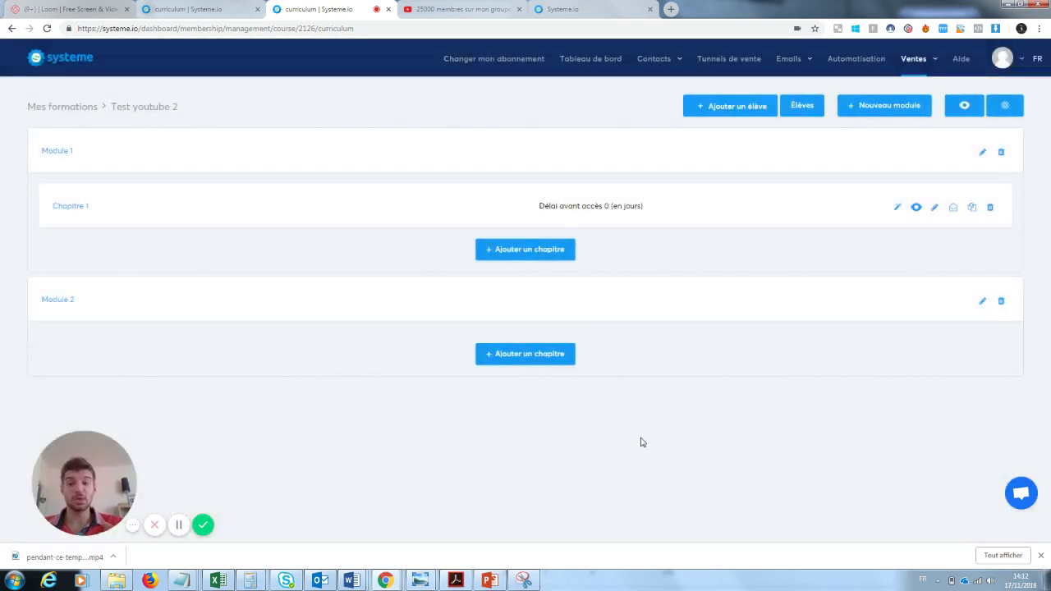